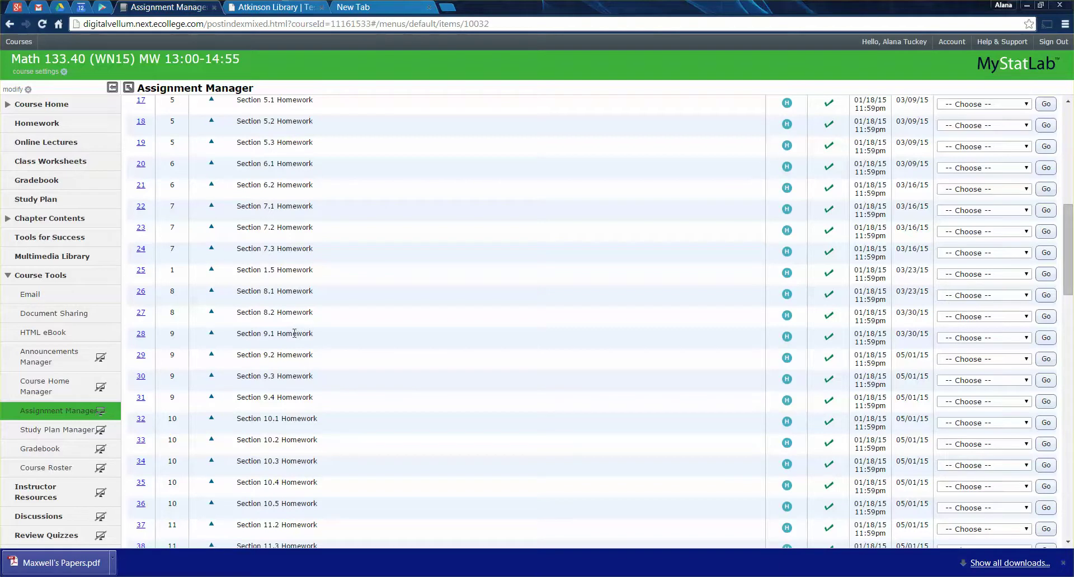
Open the Section 9.1 Homework for editing, recover its unsaved version, and proceed to the media and question selection.
drag(270, 331, 345, 406)
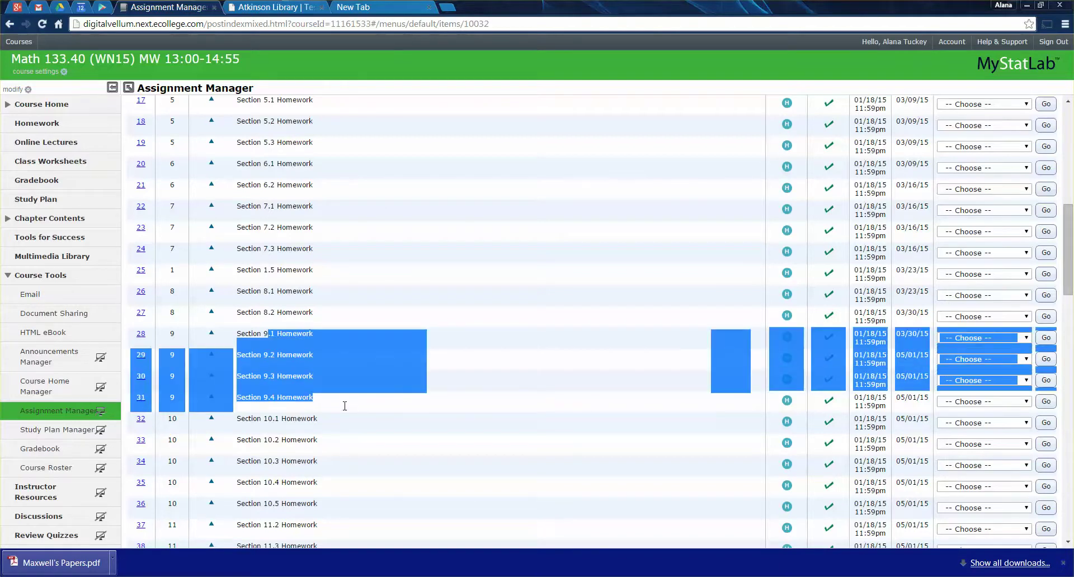
click(427, 370)
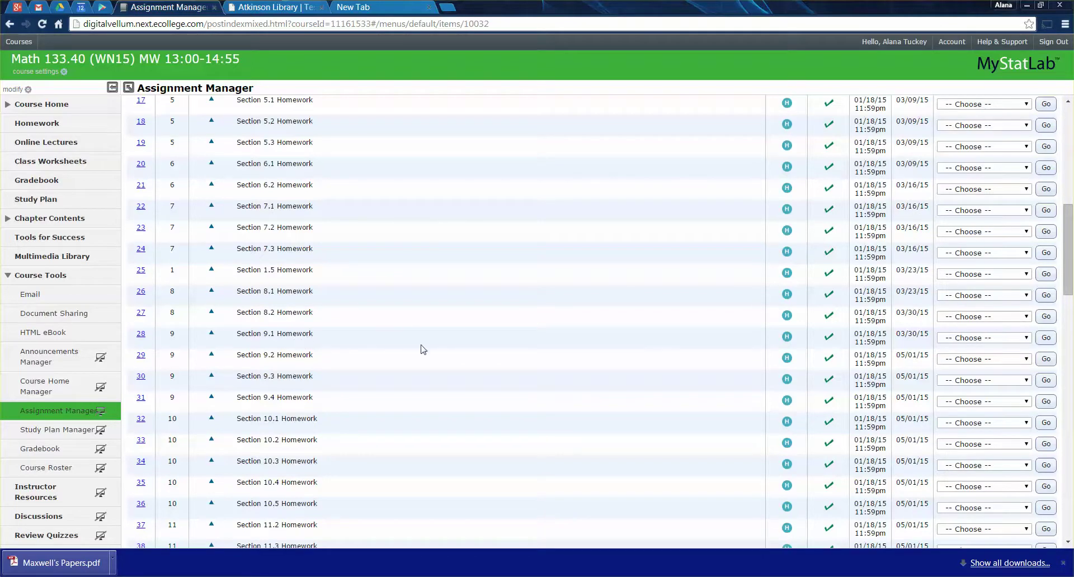
click(984, 338)
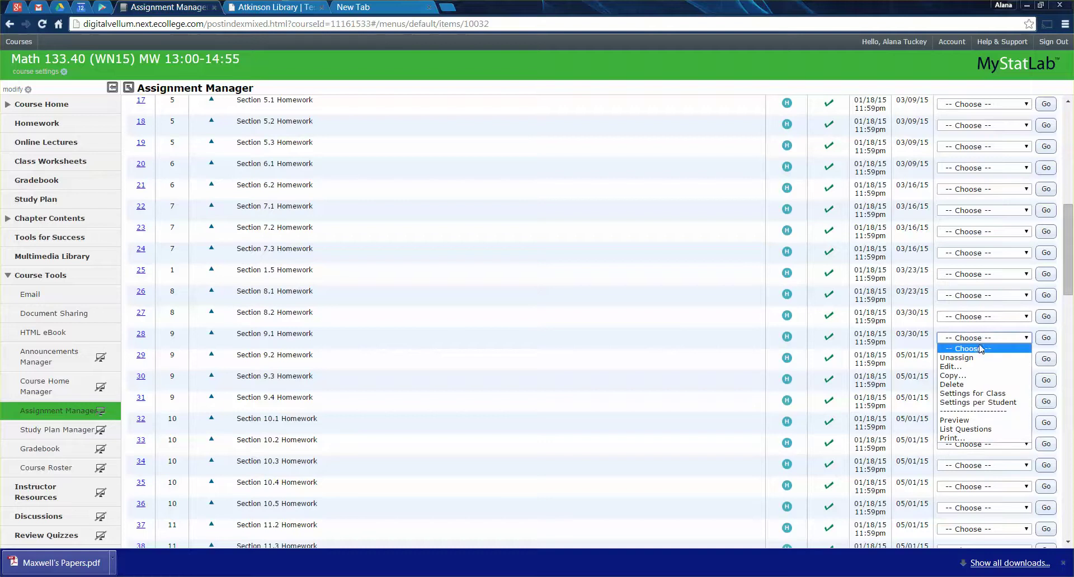
click(976, 366)
click(1045, 338)
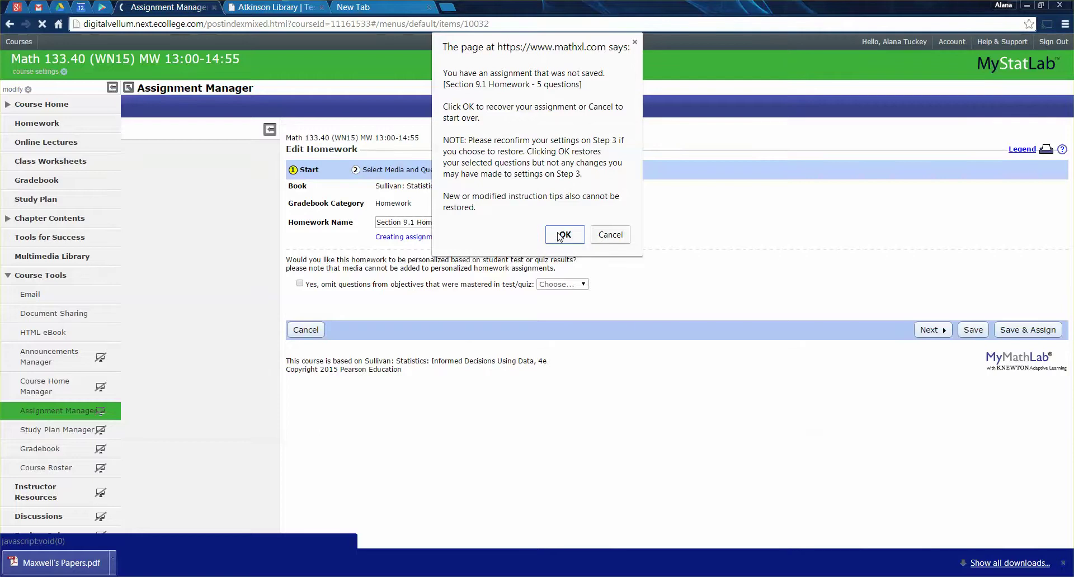
click(565, 239)
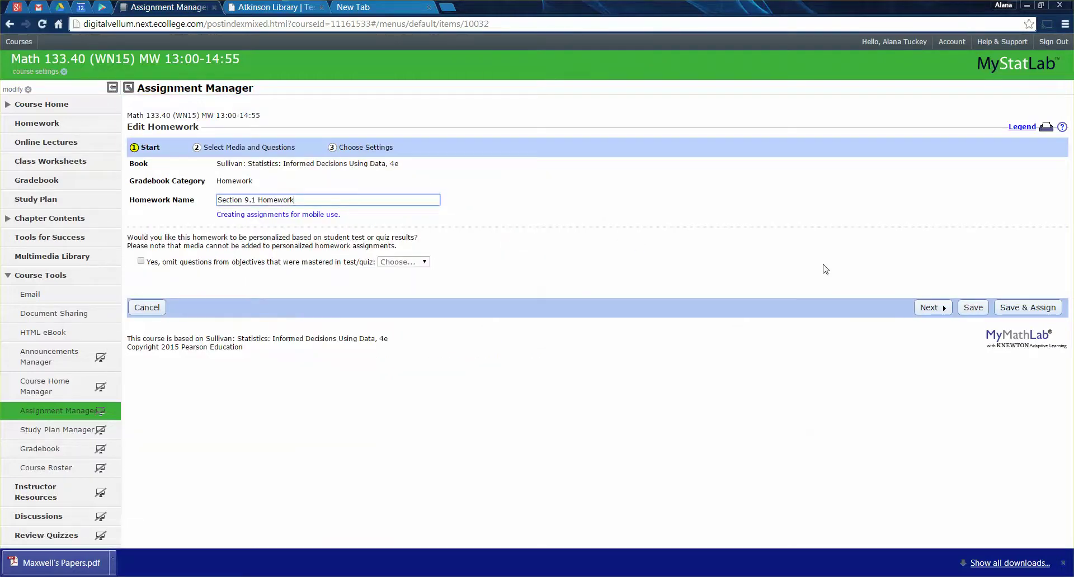
click(931, 307)
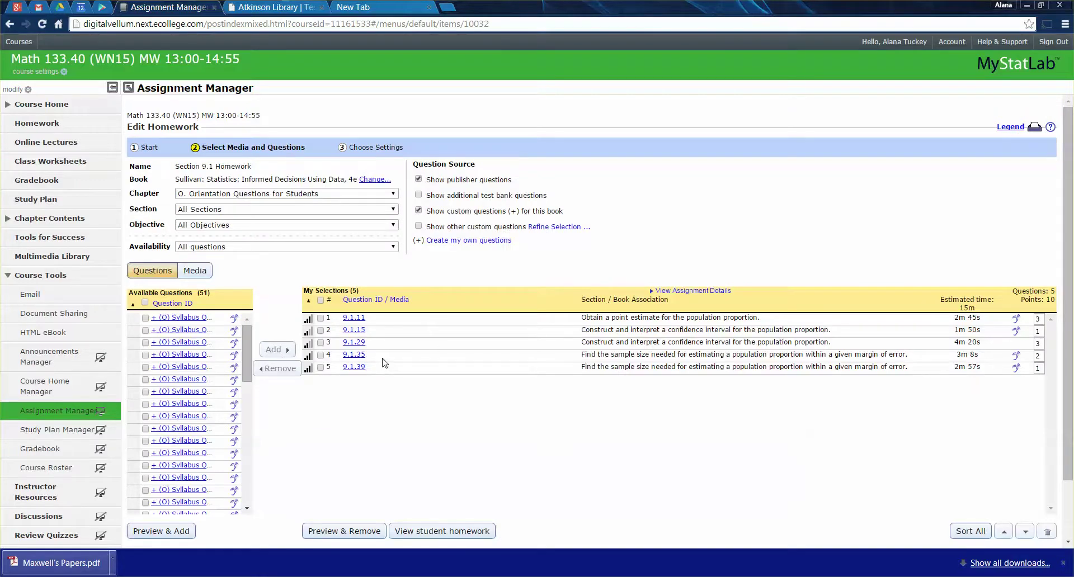
Remove questions 9.1.35 and 9.1.39 from the Section 9.1 Homework, and save and assign it.
mouse_move(357, 376)
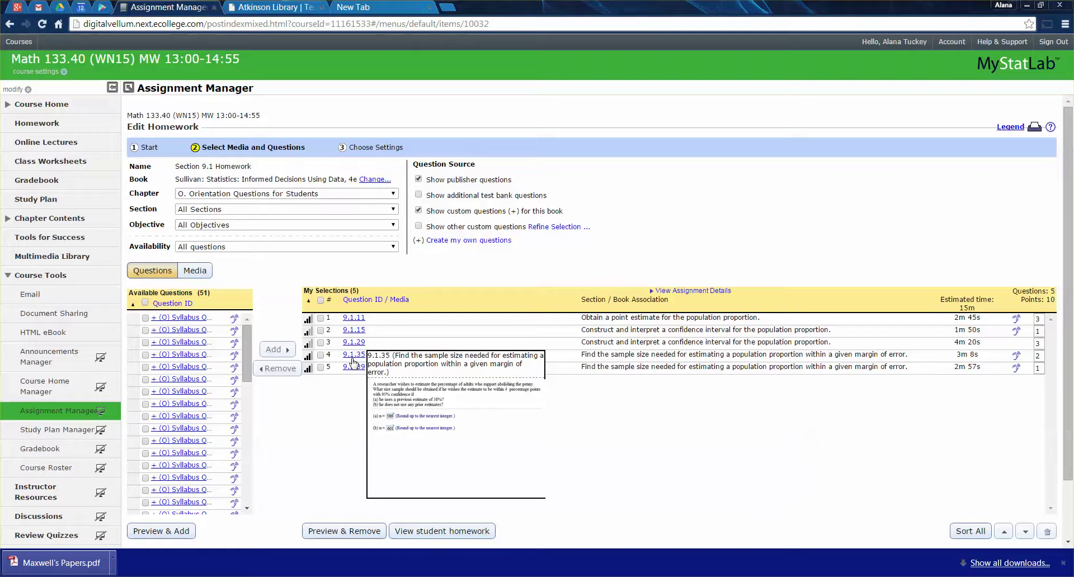
click(320, 355)
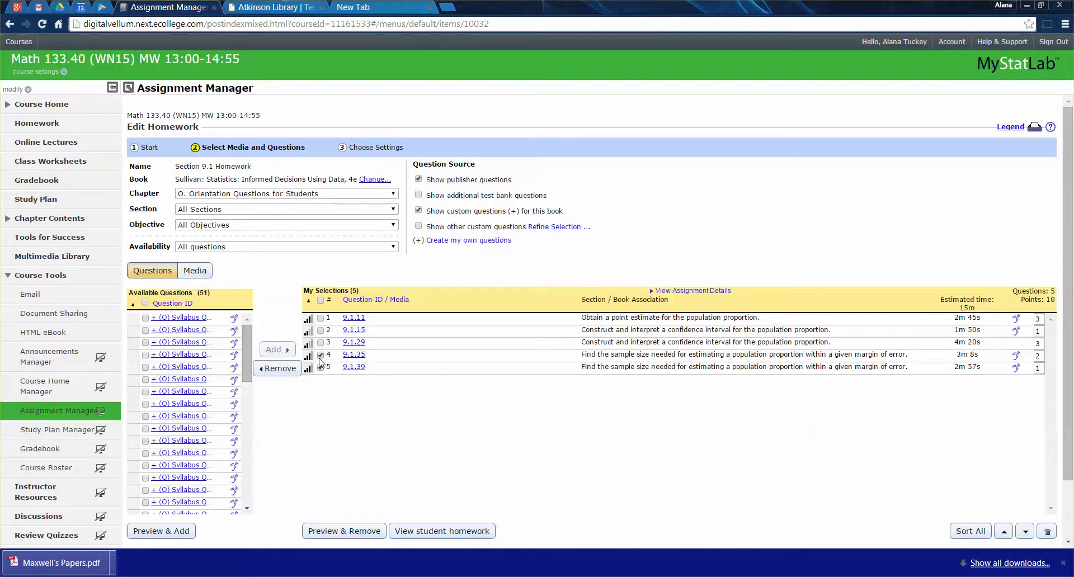
click(321, 368)
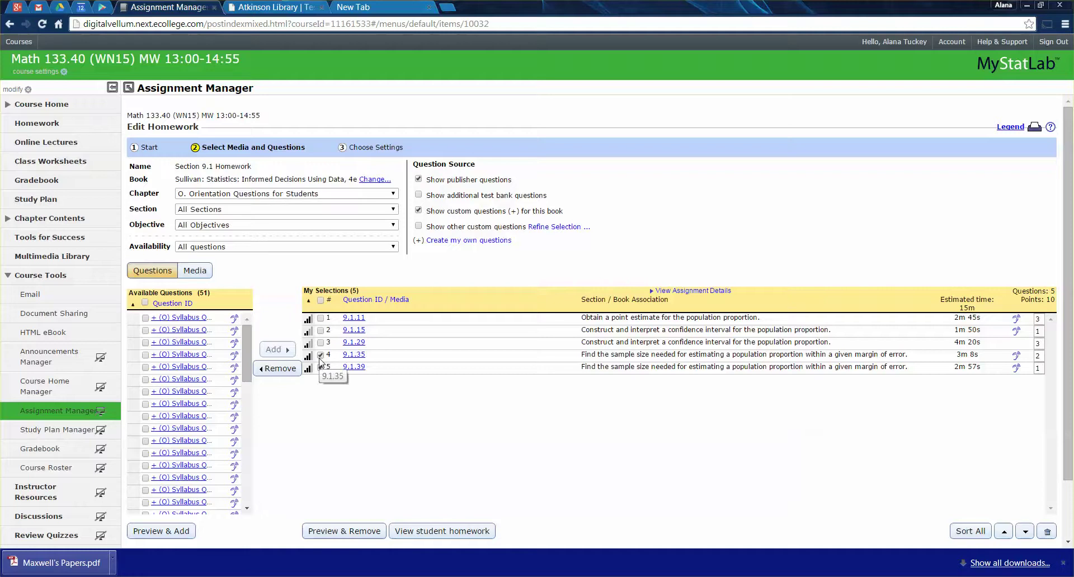
click(279, 369)
click(565, 112)
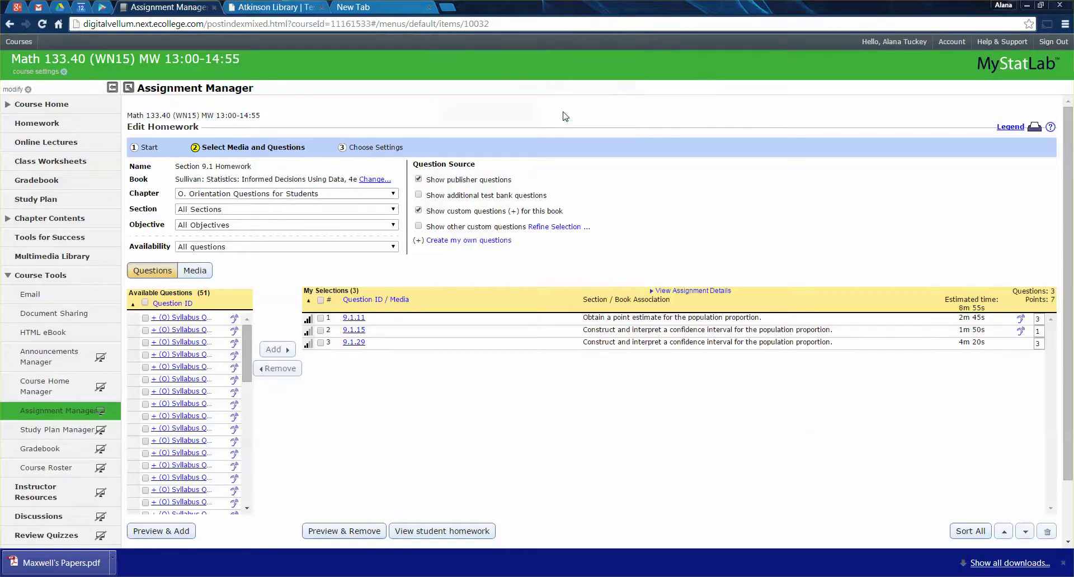
scroll(889, 369, down, 2)
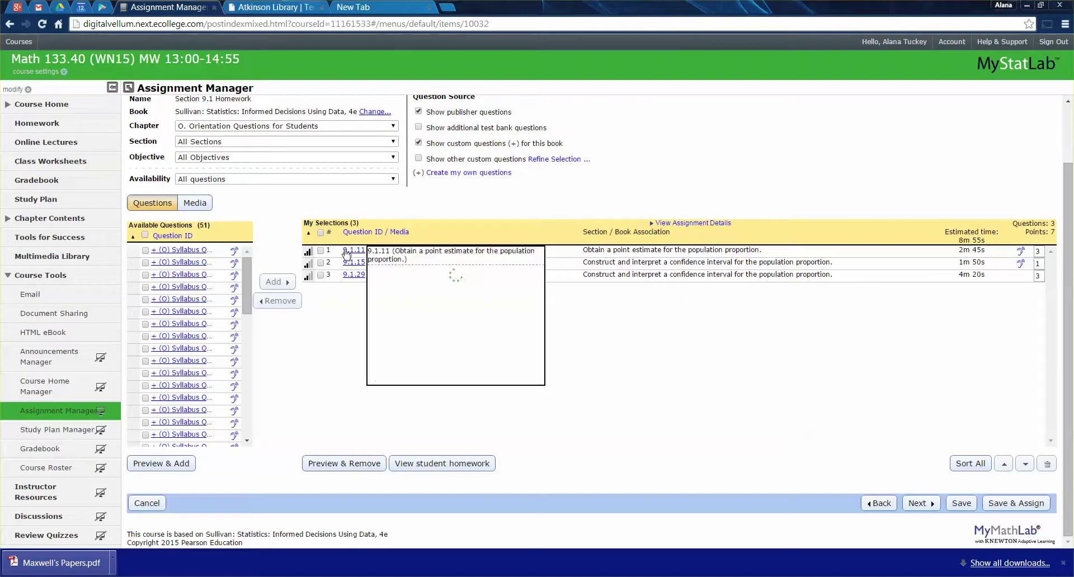
click(1007, 505)
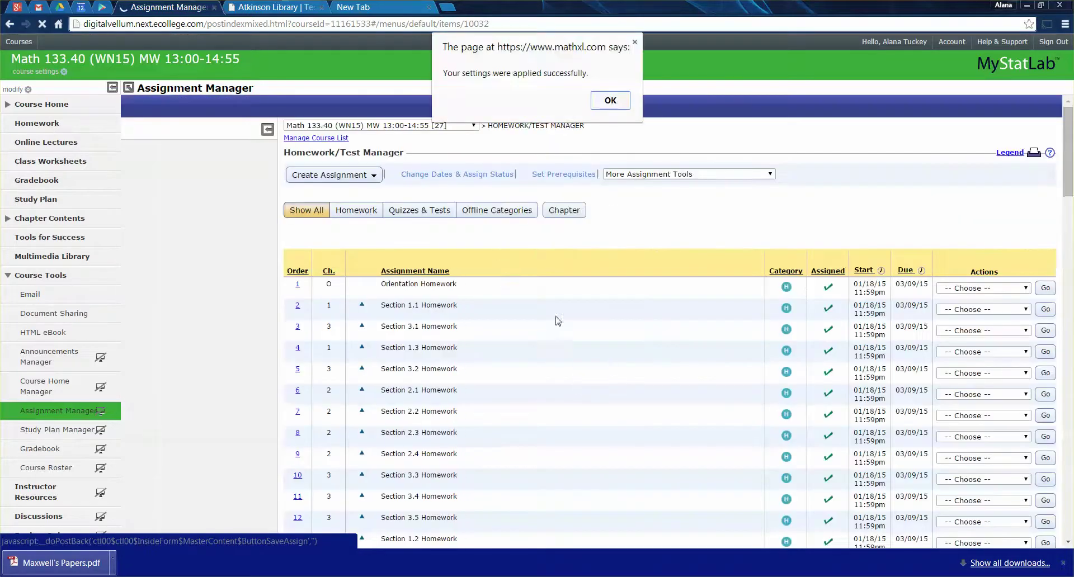
click(609, 100)
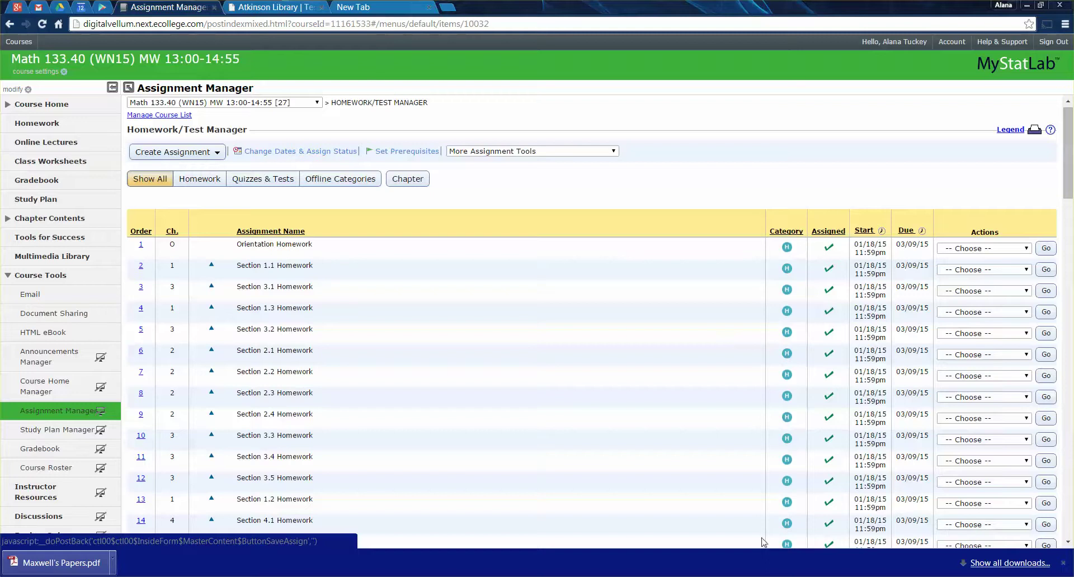
Open the Section 9.2 Homework for editing and proceed to its media and question selection.
scroll(678, 275, down, 10)
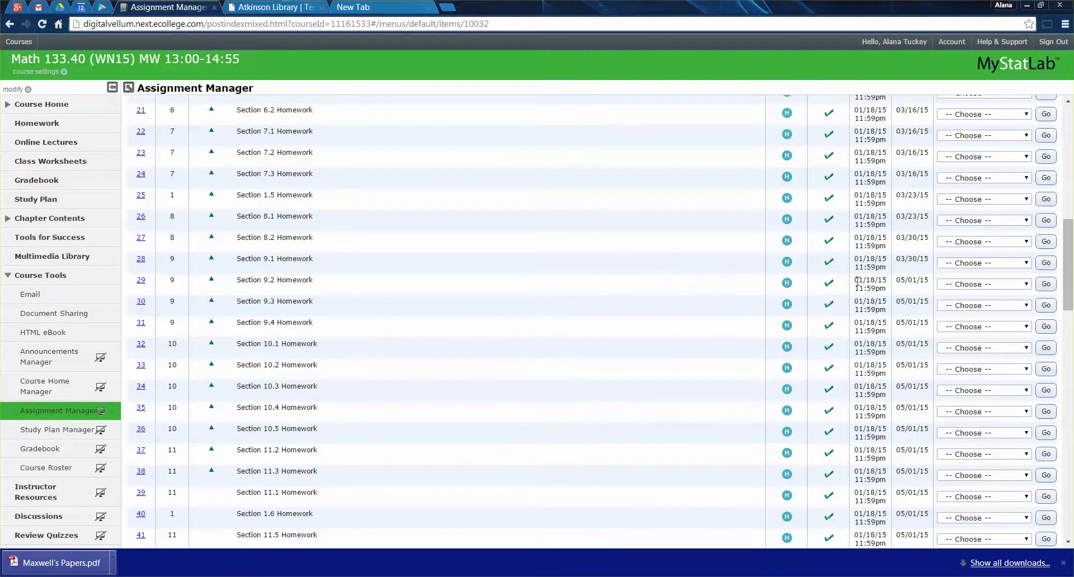
click(965, 285)
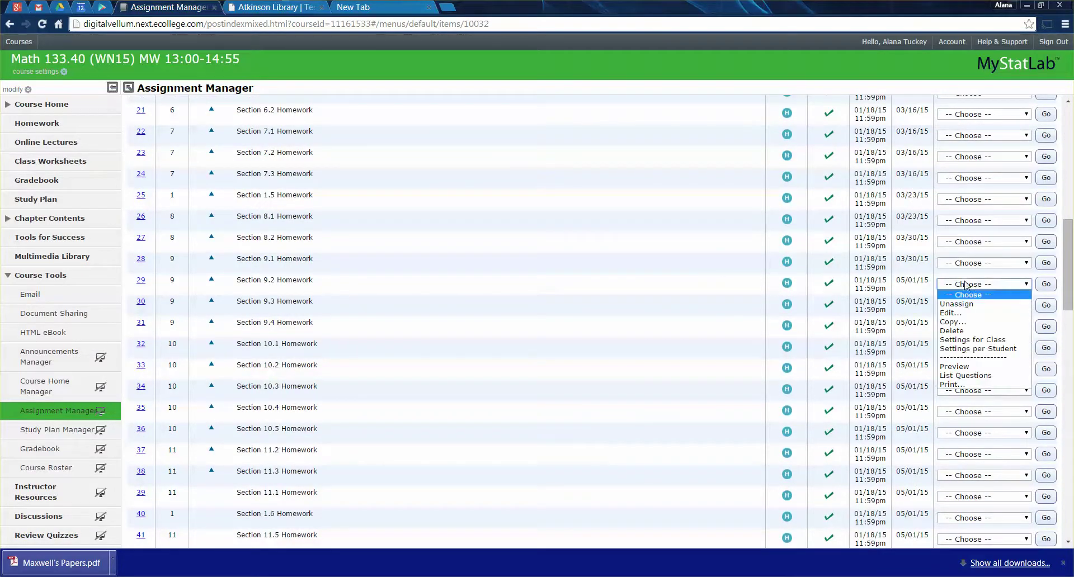
click(948, 313)
click(1047, 286)
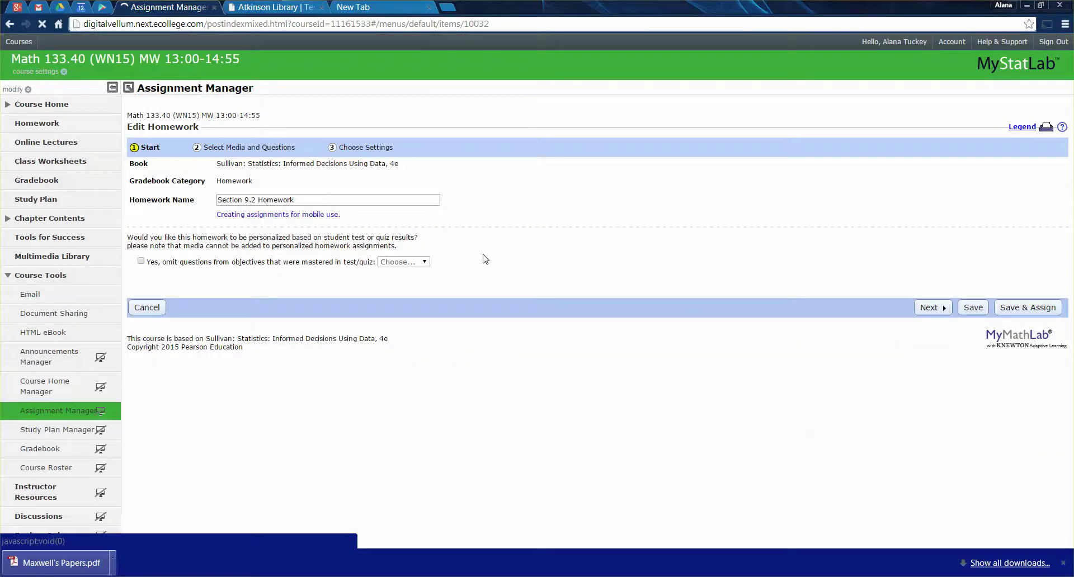
click(928, 307)
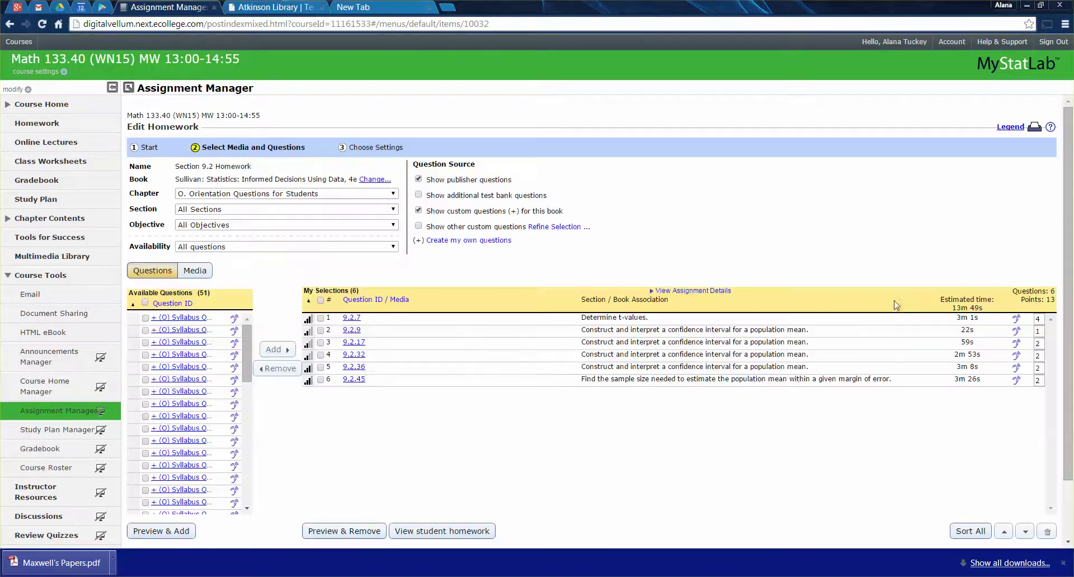
Remove question 9.2.45 from the Section 9.2 Homework, and save and assign it.
click(320, 380)
click(277, 368)
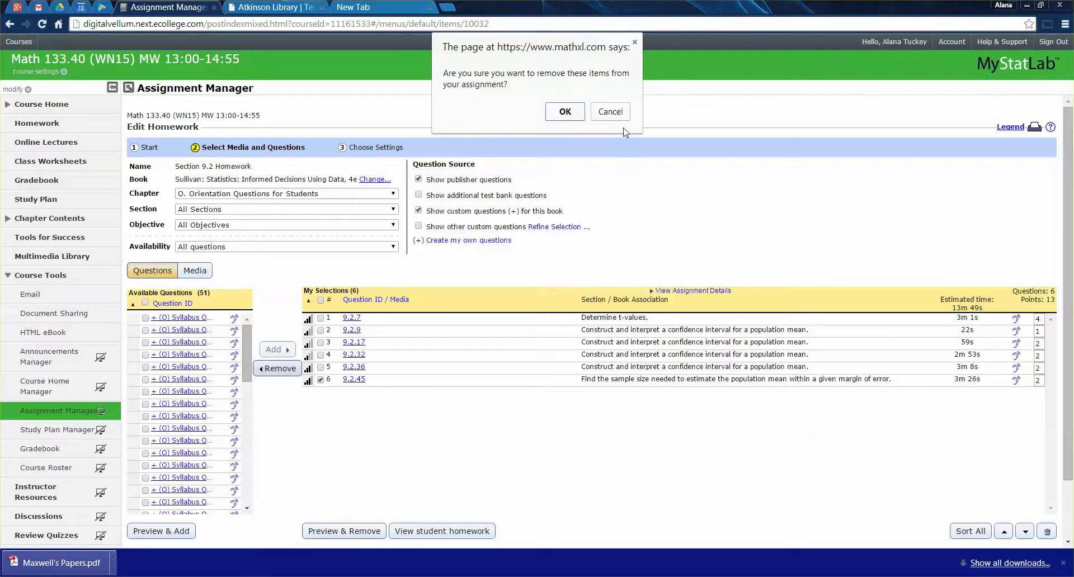
click(566, 107)
scroll(750, 364, down, 2)
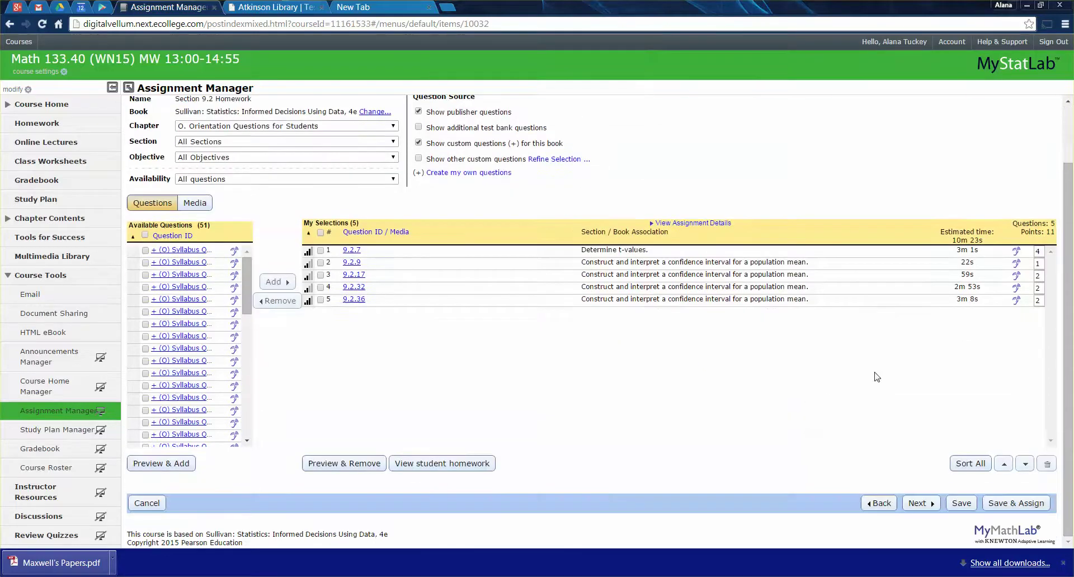
click(1001, 503)
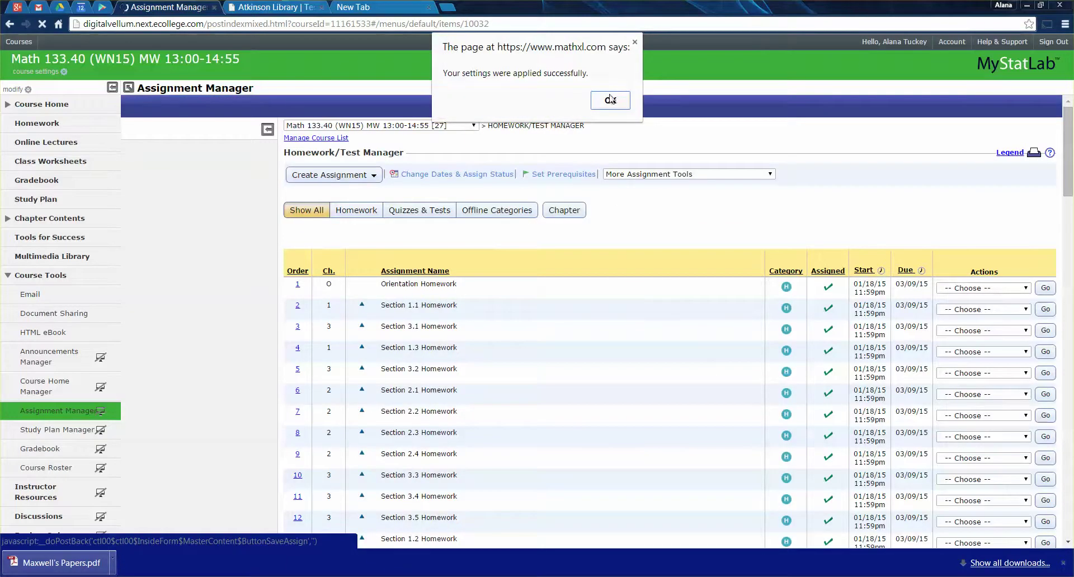
click(610, 101)
Copy the Section 9.1 Homework under the name "Section 9.1 and 9.2 Homework" and proceed to its question selection.
scroll(626, 189, down, 15)
scroll(624, 193, up, 18)
scroll(618, 192, down, 3)
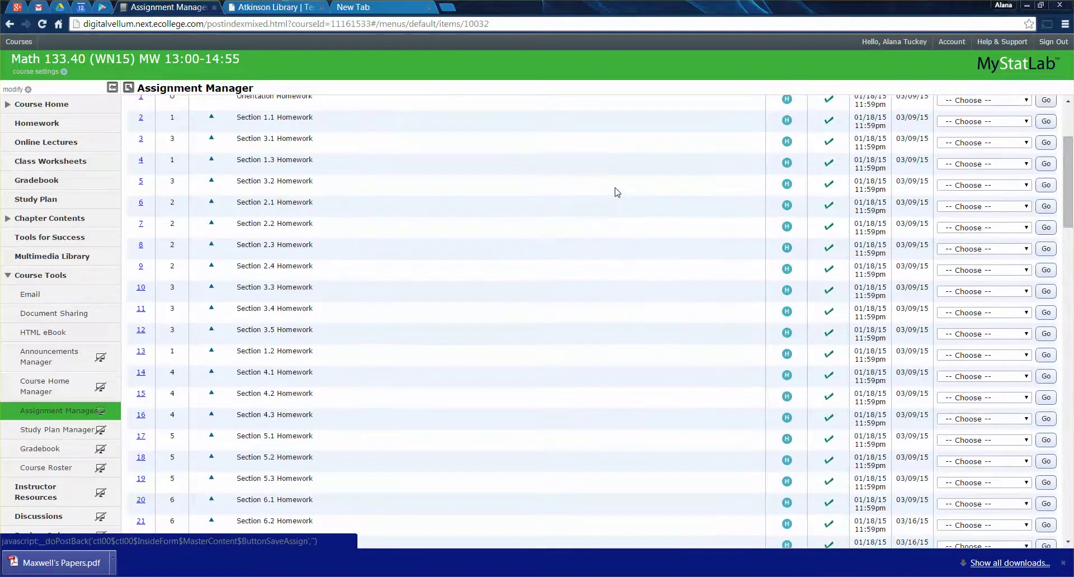
scroll(617, 192, down, 6)
drag(411, 313, 691, 296)
click(415, 316)
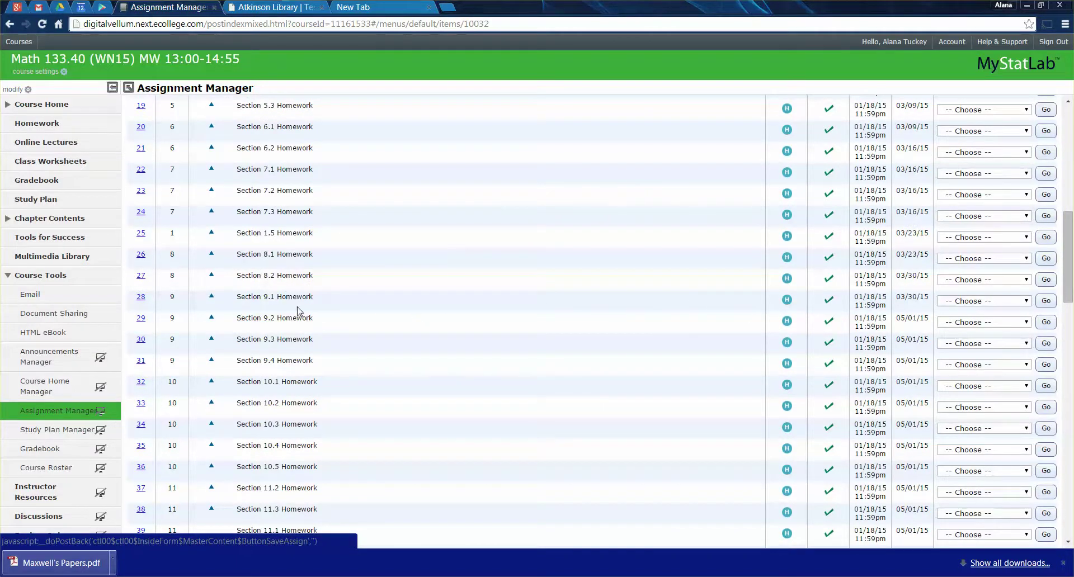
click(990, 302)
click(976, 339)
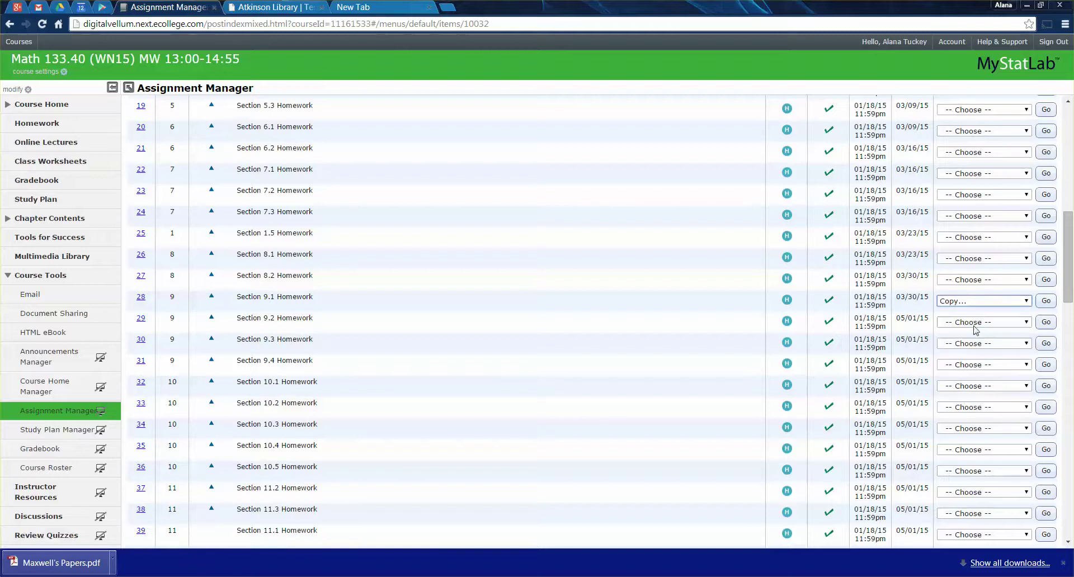
click(1046, 302)
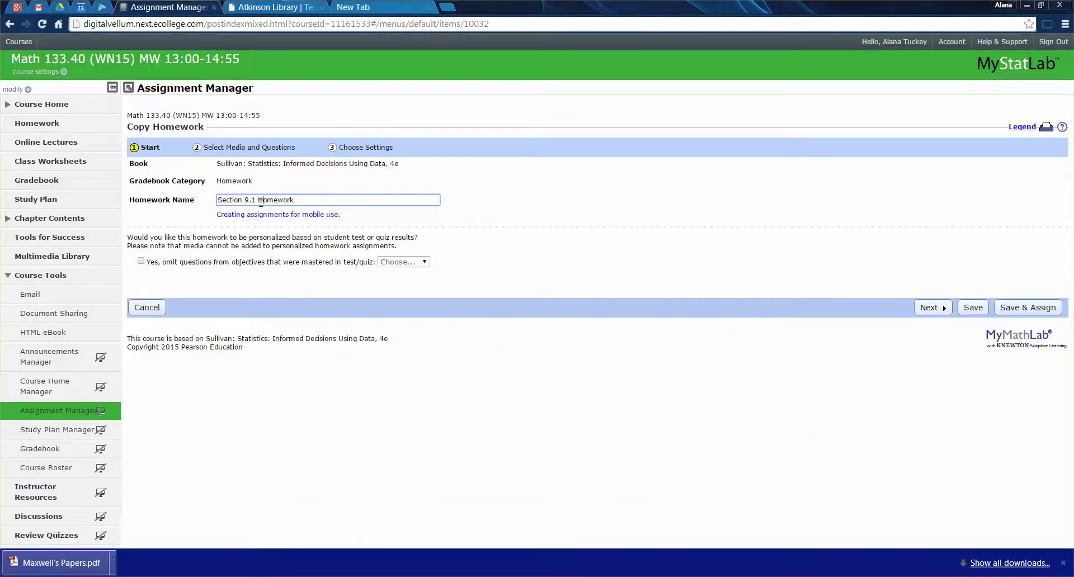
text(and 9.2)
click(932, 307)
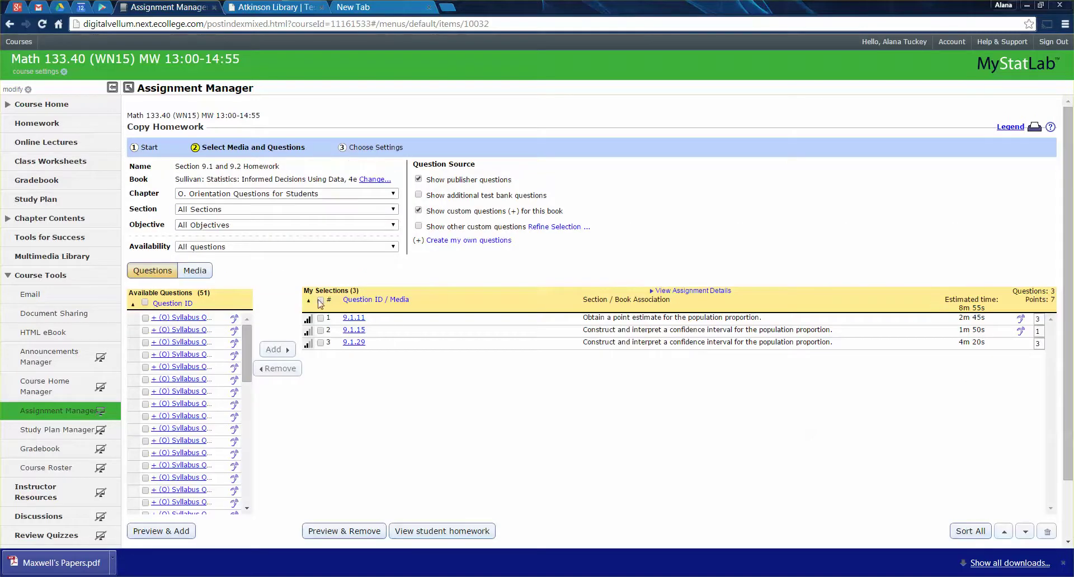
Remove all the selected questions from the copied homework.
click(320, 302)
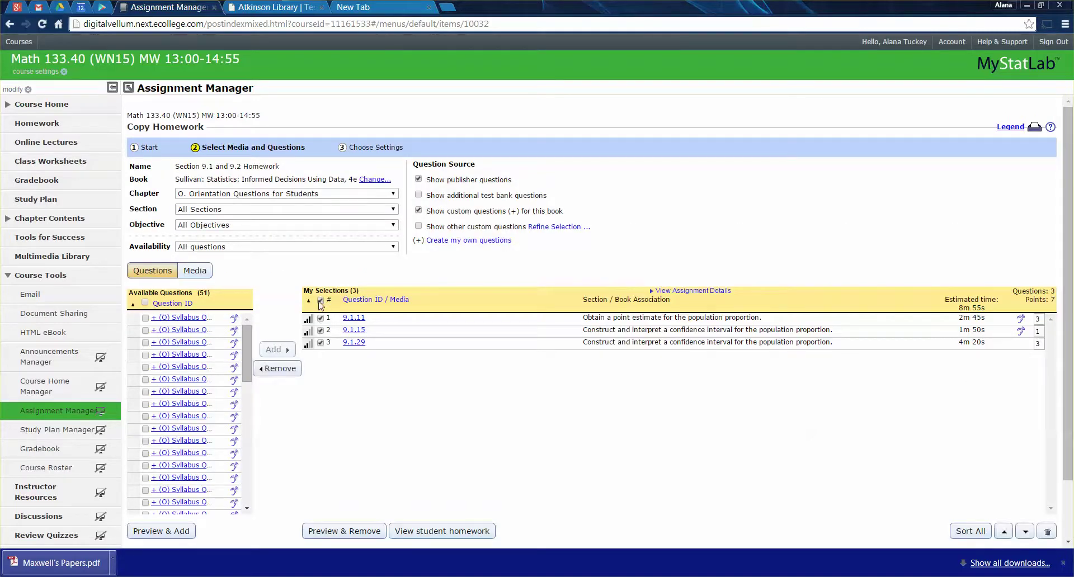
click(277, 369)
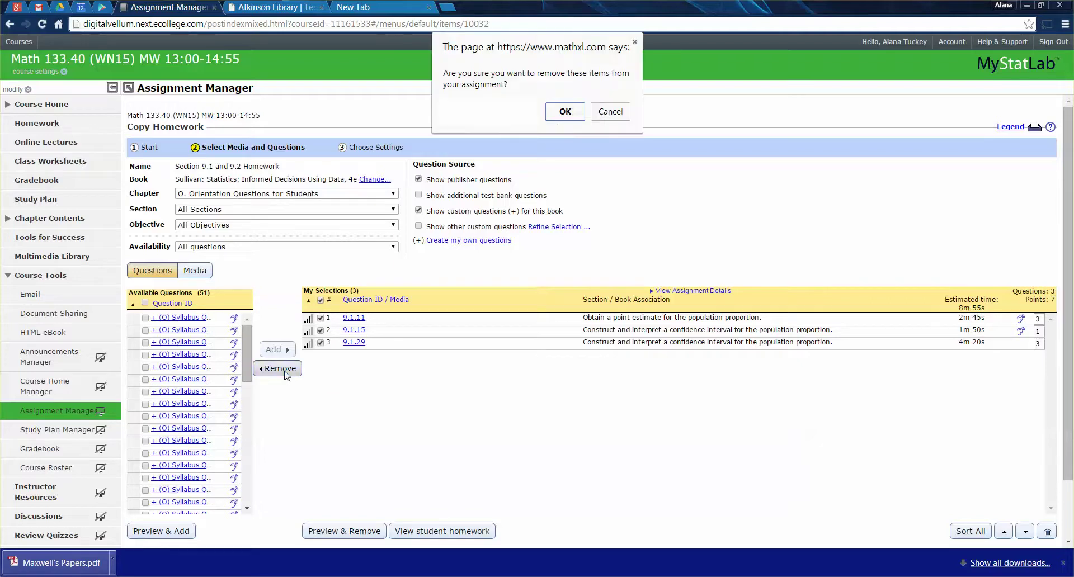
click(565, 112)
Filter the available questions to chapter 9, Section 9.1: Estimating a Population Proportion, and the objective on finding the sample size needed.
click(335, 193)
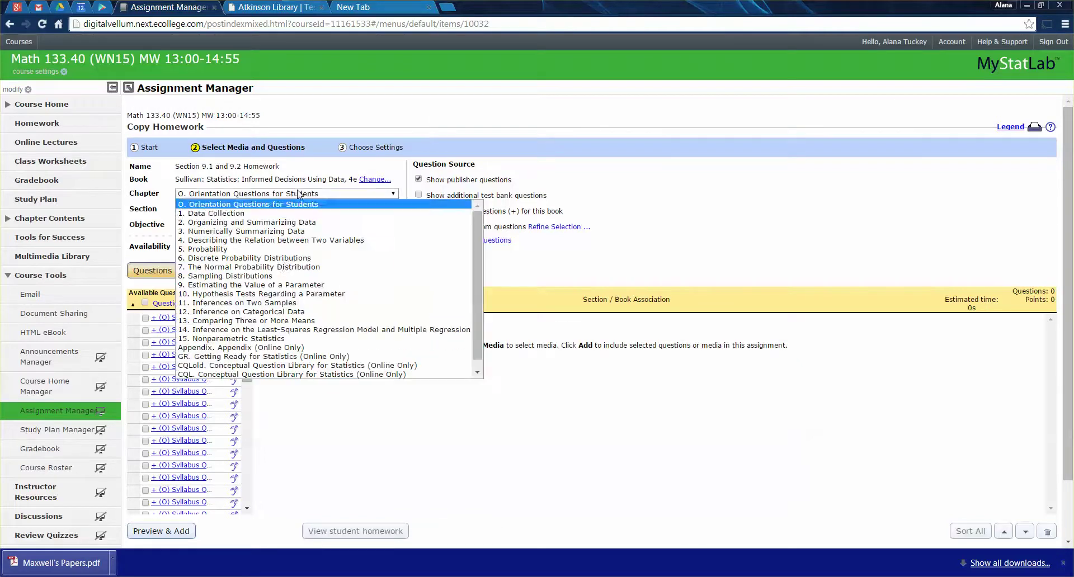
click(268, 285)
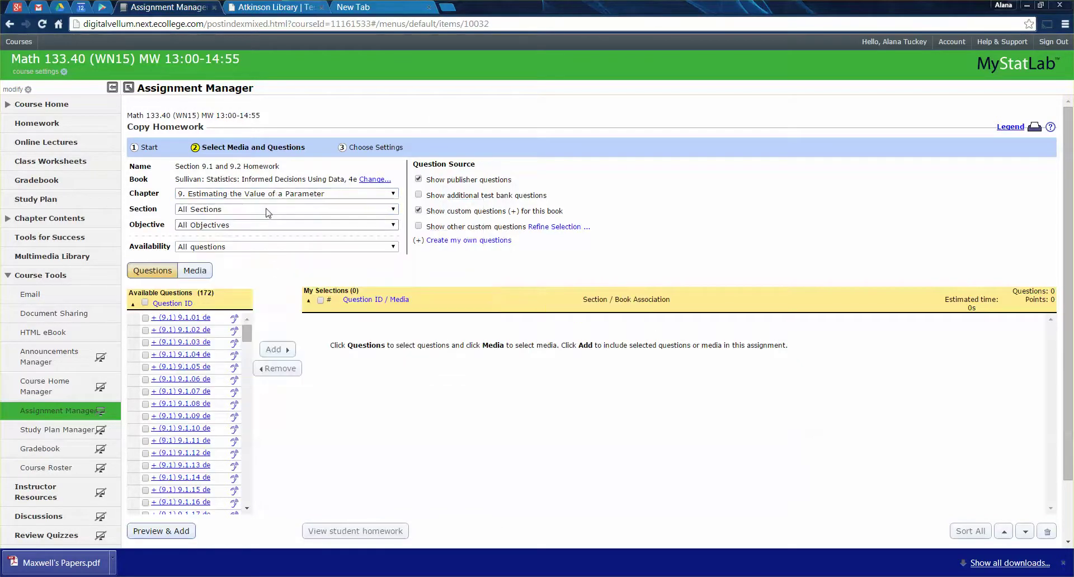
click(265, 210)
click(258, 226)
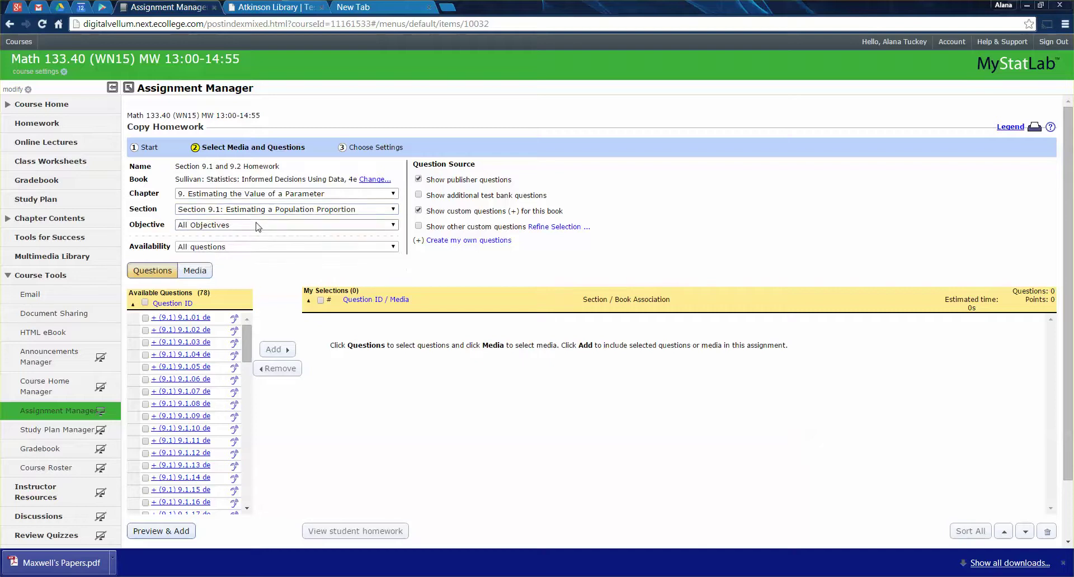
click(257, 226)
click(266, 262)
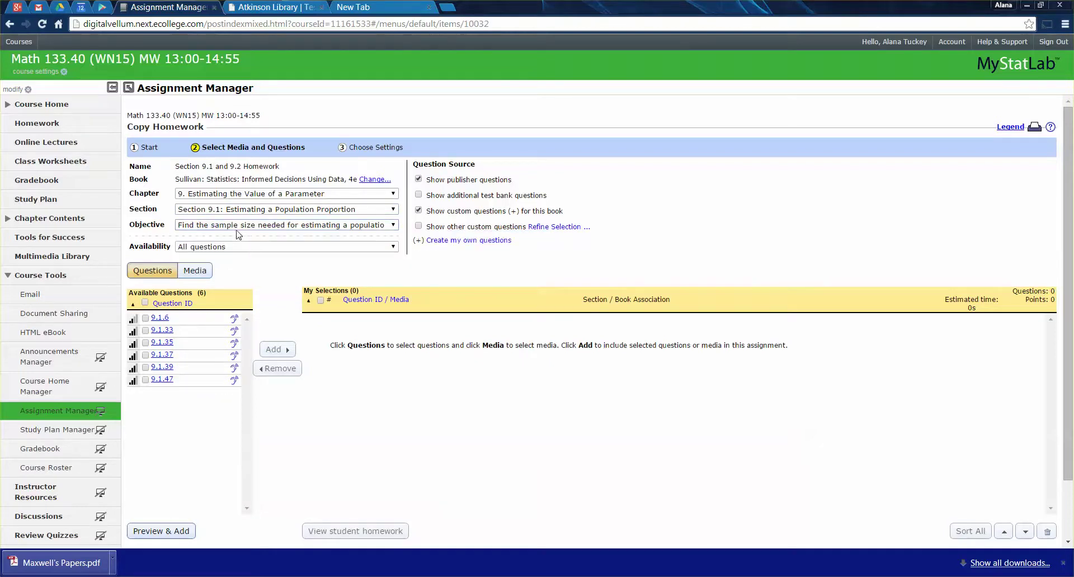
Add questions 9.1.6, 9.1.35 and 9.1.39 to the Section 9.1 and 9.2 Homework.
mouse_move(164, 324)
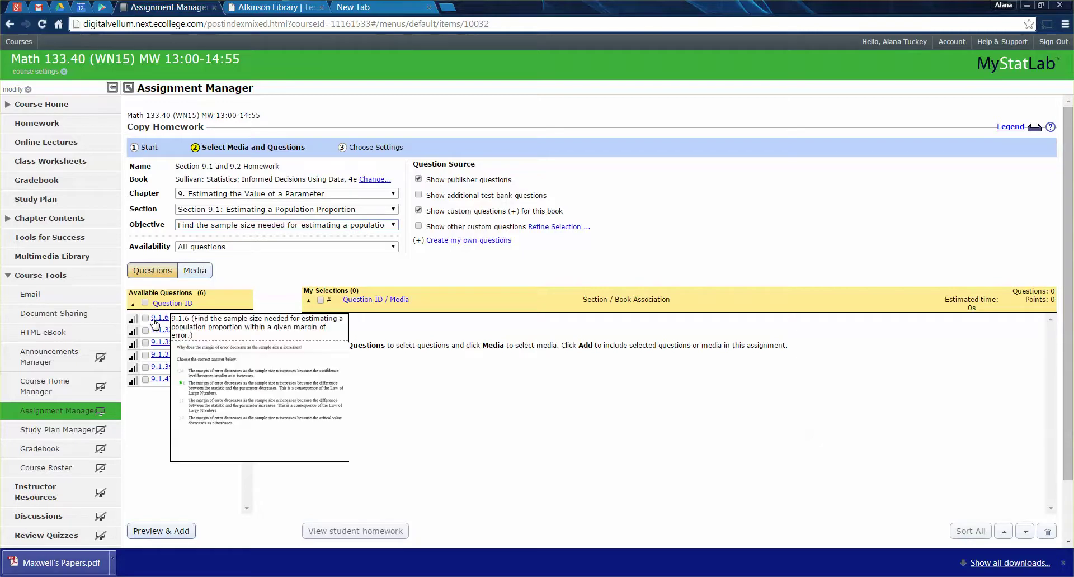
click(145, 318)
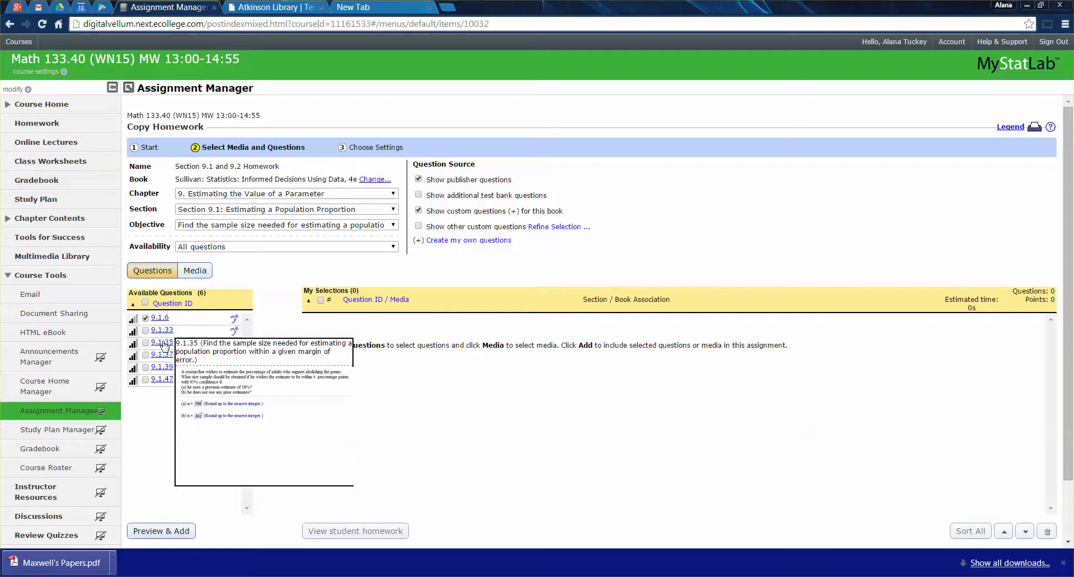
click(146, 343)
click(146, 367)
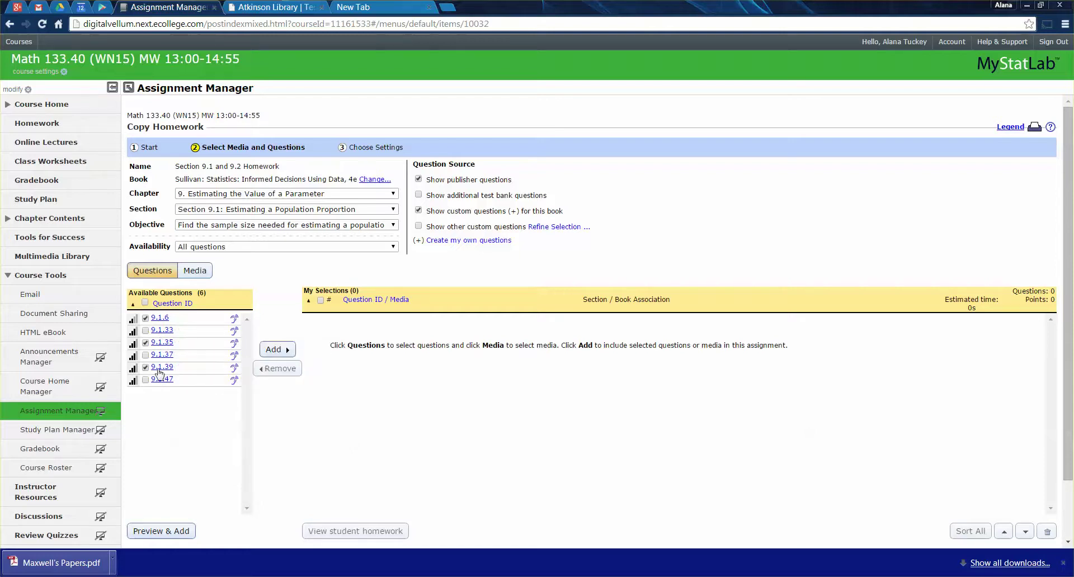
click(274, 350)
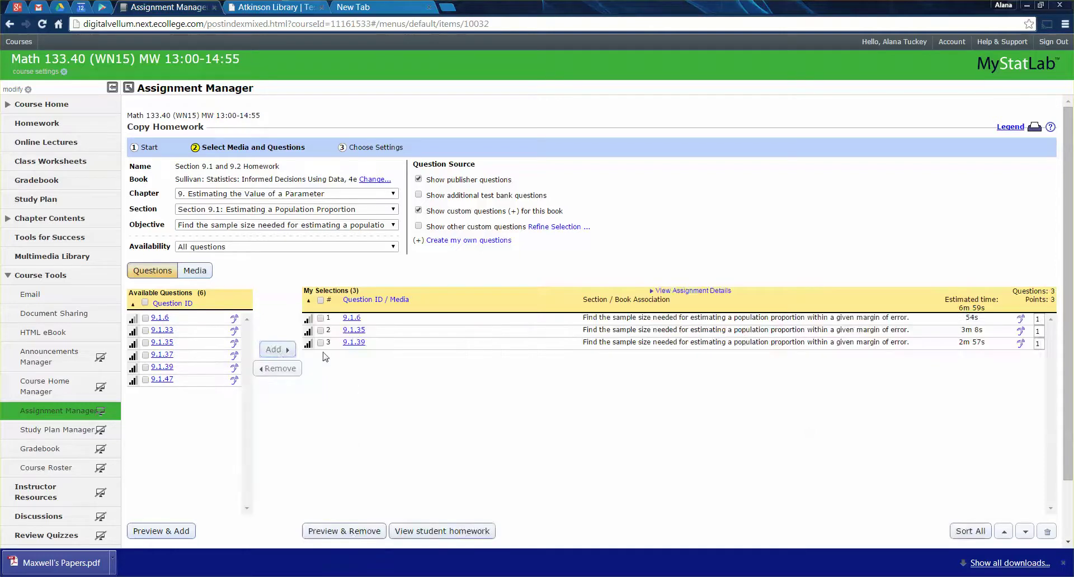
Filter the available questions to Section 9.2: Estimating a Population Mean and the objective on finding the sample size needed.
click(320, 210)
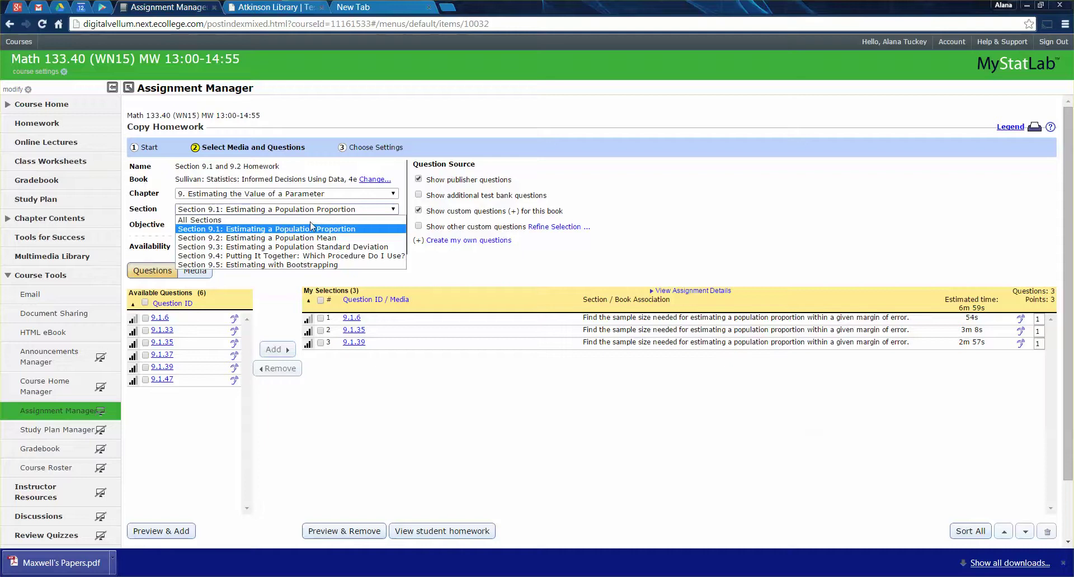
click(300, 238)
click(297, 225)
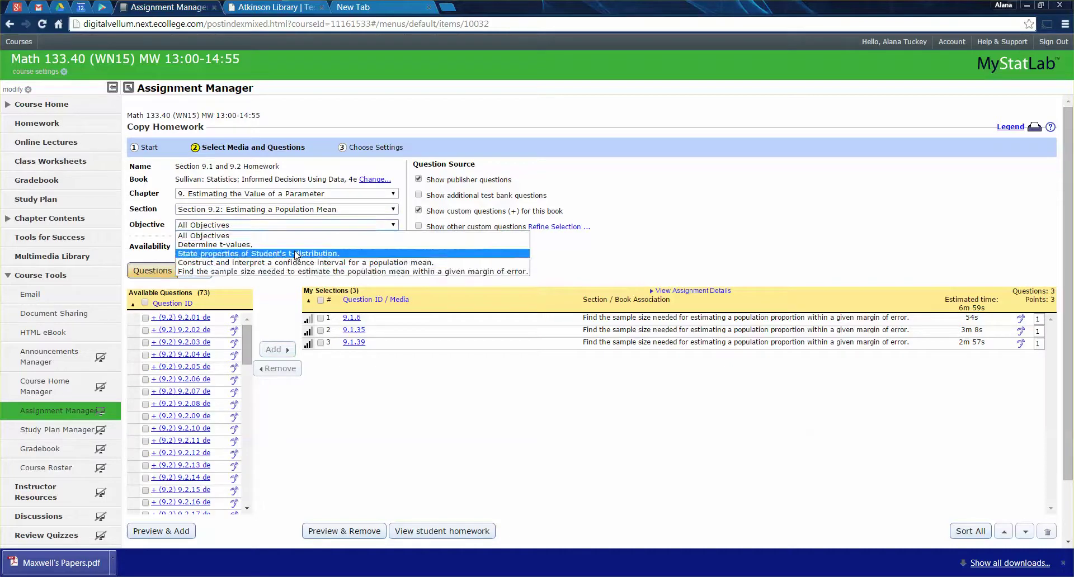
click(286, 272)
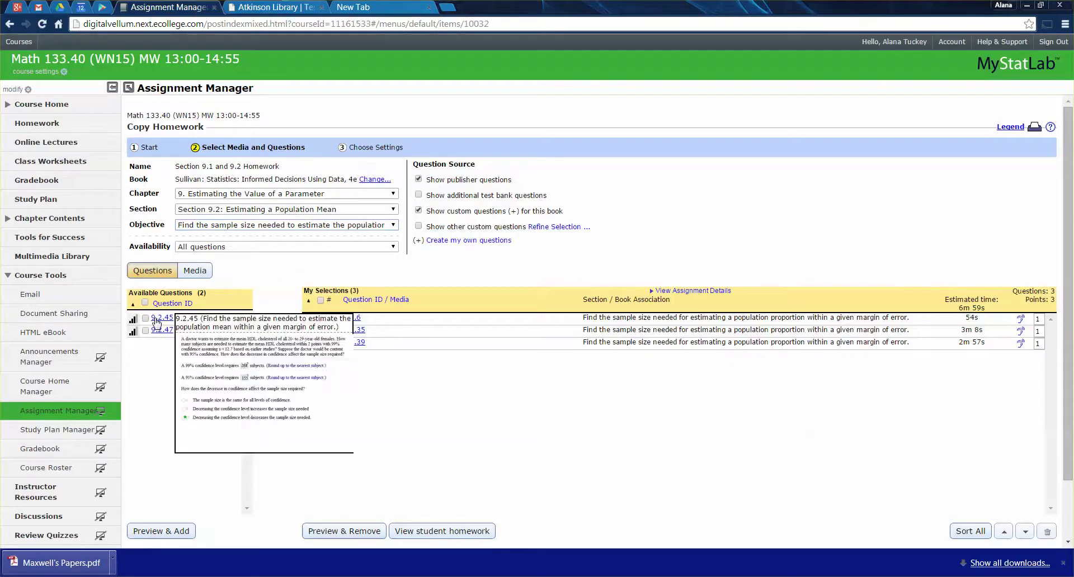
Add questions 9.2.45 and 9.2.47 to the Section 9.1 and 9.2 Homework, and save and assign it.
click(144, 318)
click(144, 330)
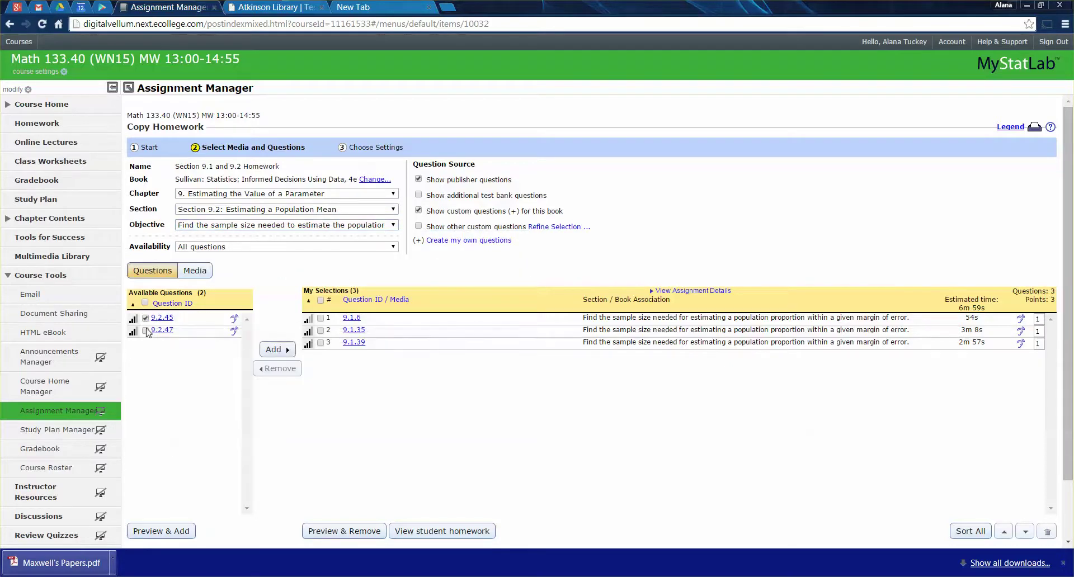
click(274, 349)
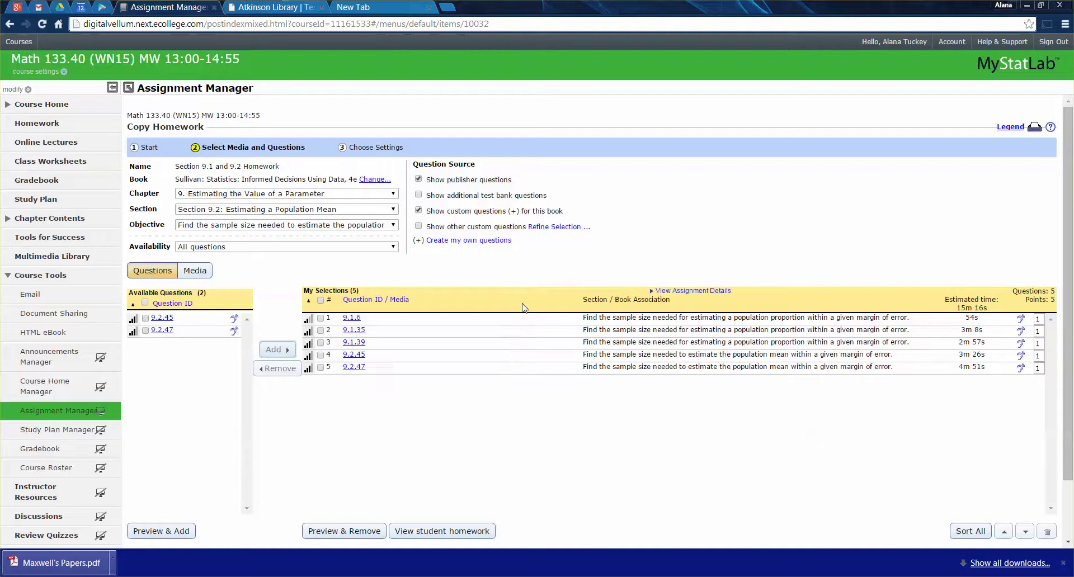
scroll(1024, 514, down, 2)
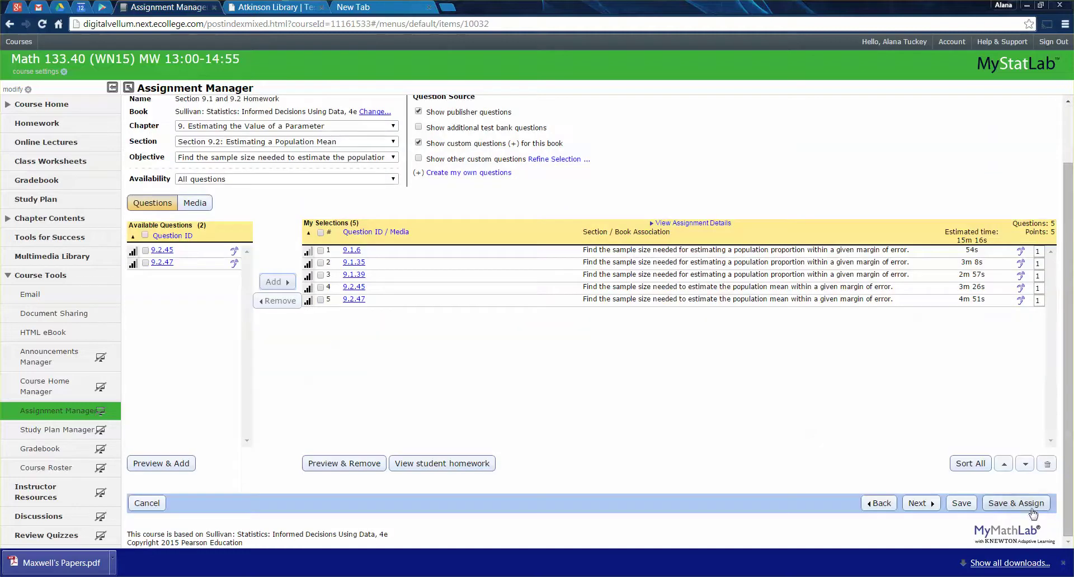
click(1028, 504)
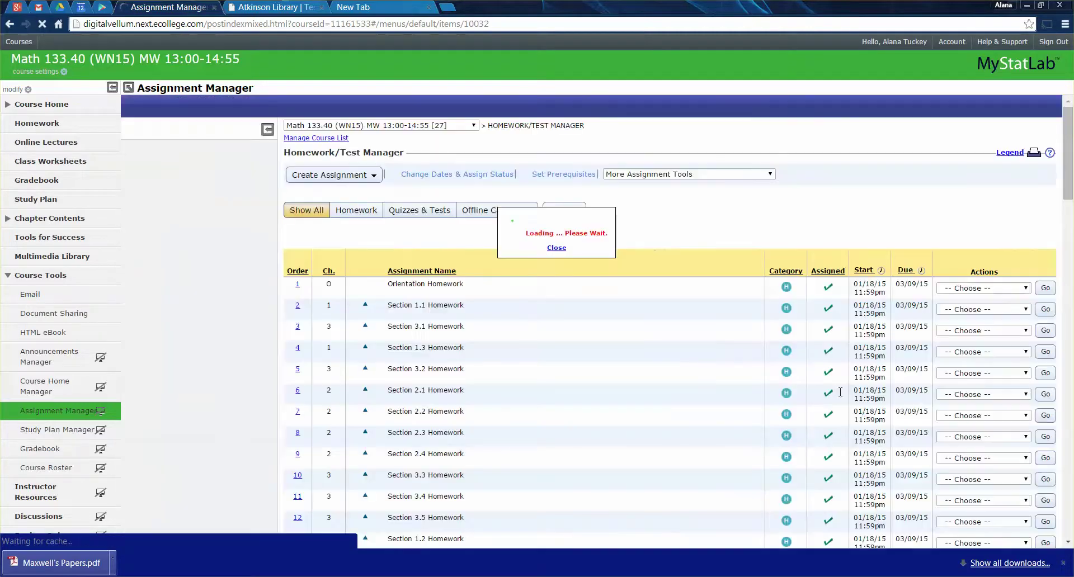
Examine the assignment list for the new Section 9.1 and 9.2 Homework and its intended place among the chapter 9 homework.
scroll(481, 302, down, 20)
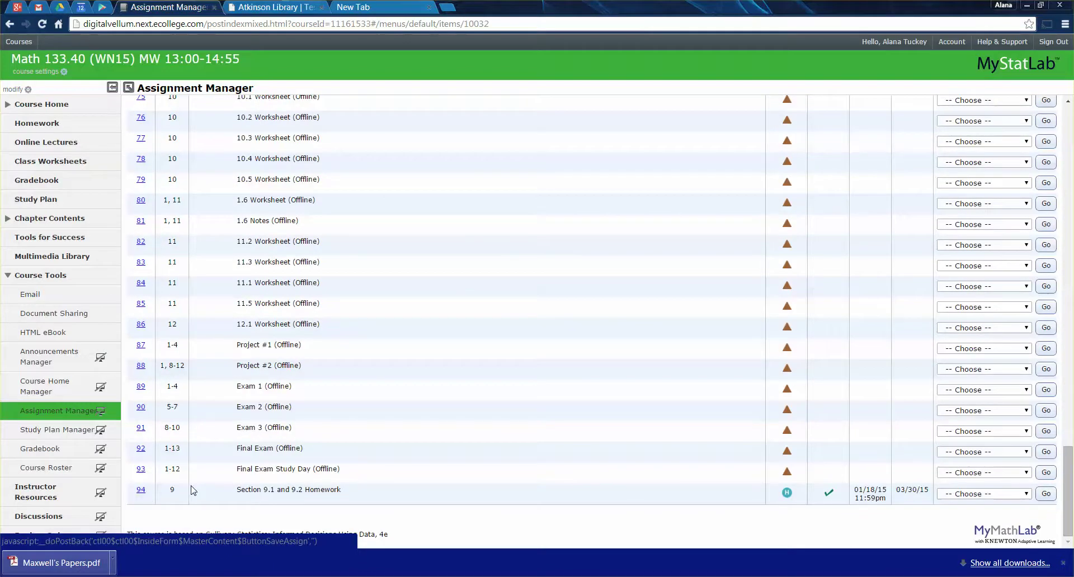
scroll(193, 490, up, 20)
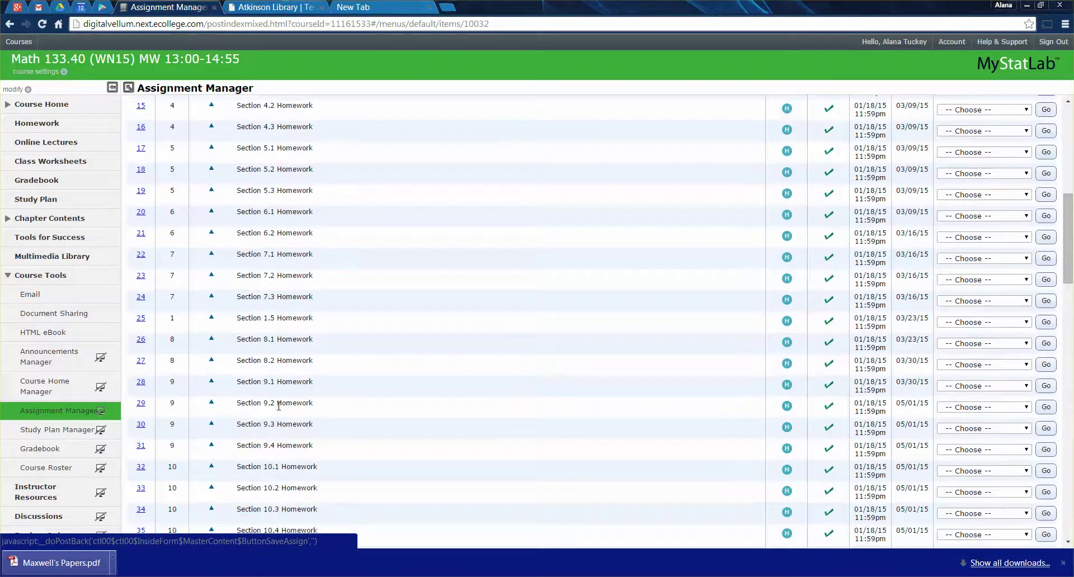
scroll(250, 404, down, 1)
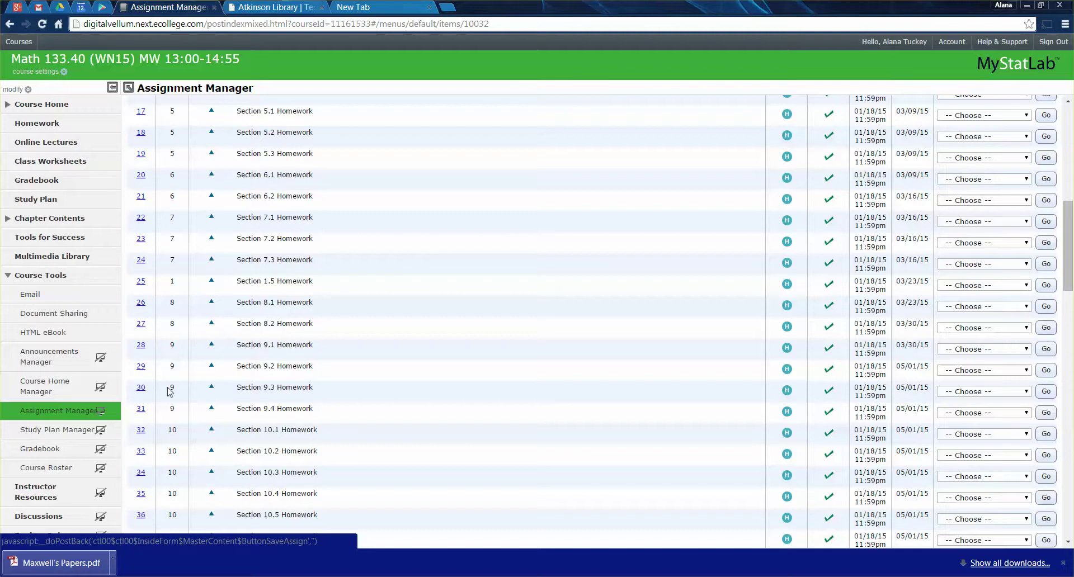
drag(247, 396, 298, 393)
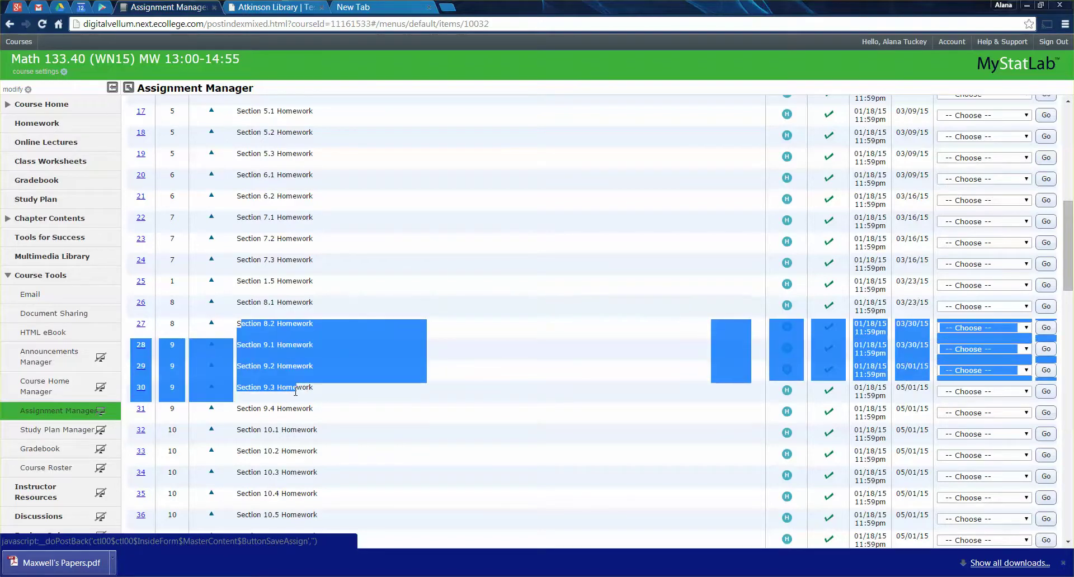
click(283, 387)
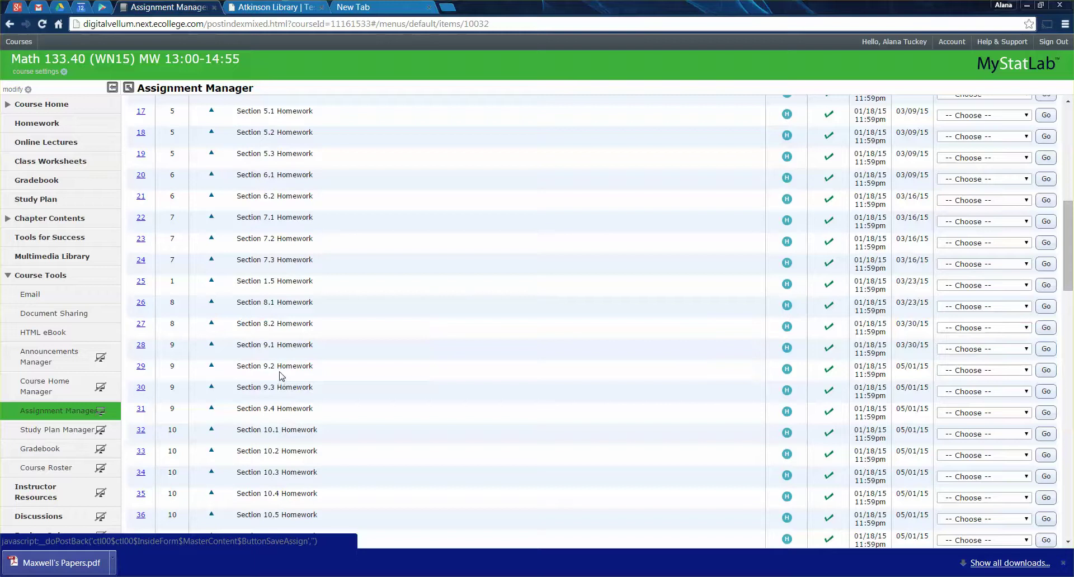
drag(308, 387, 238, 353)
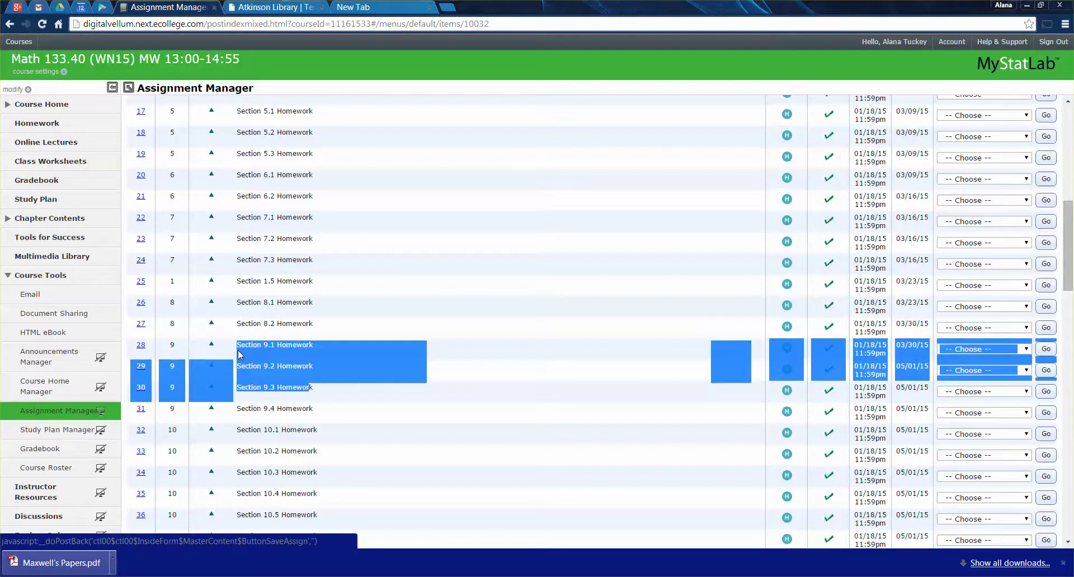
scroll(222, 370, down, 15)
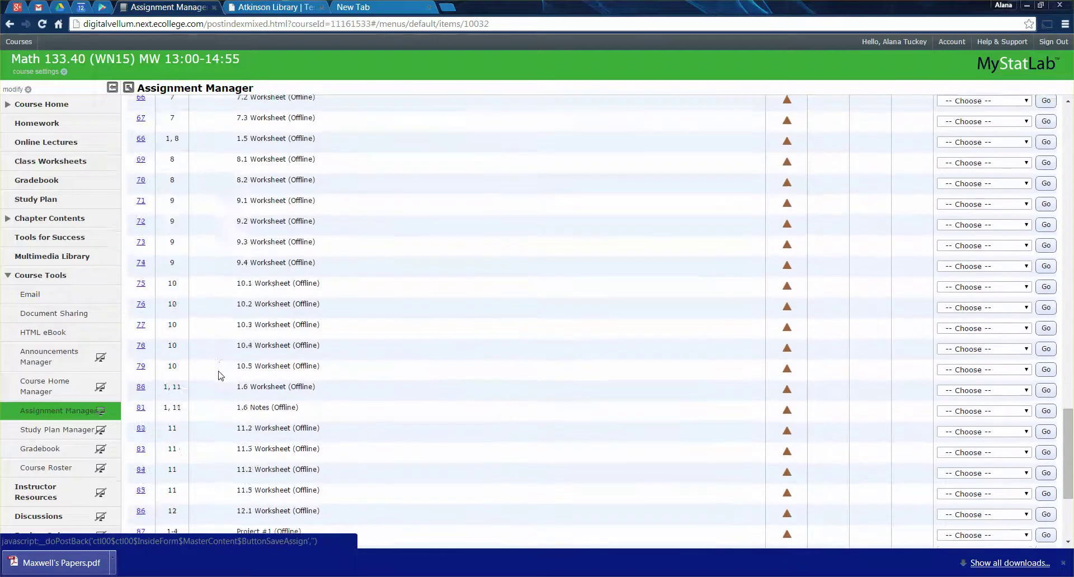
scroll(222, 370, down, 5)
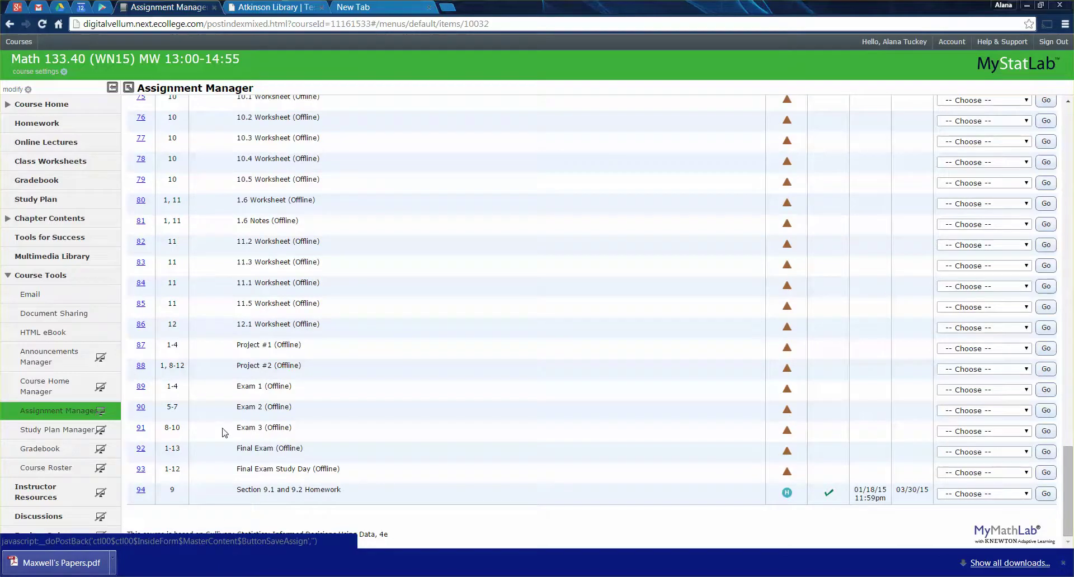
scroll(222, 432, up, 16)
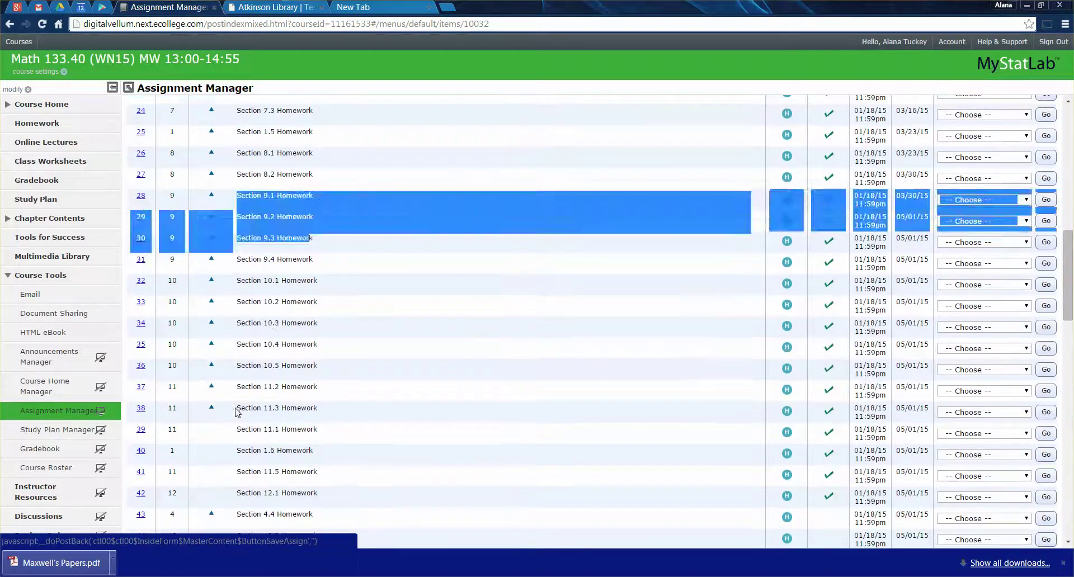
click(234, 268)
drag(235, 239, 149, 255)
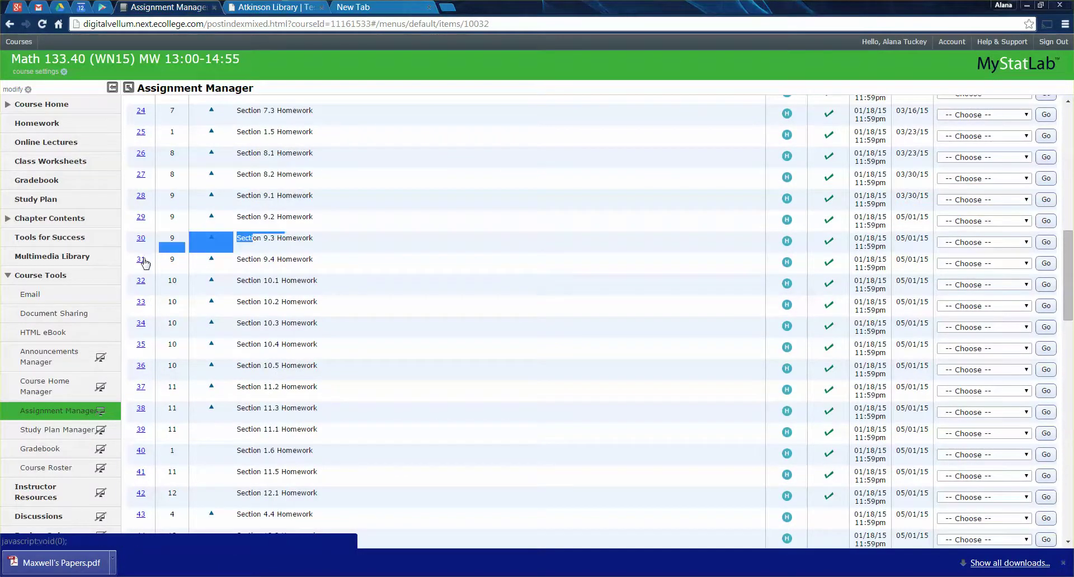
Set the order number of the Section 9.1 and 9.2 Homework to 31.
scroll(199, 291, down, 16)
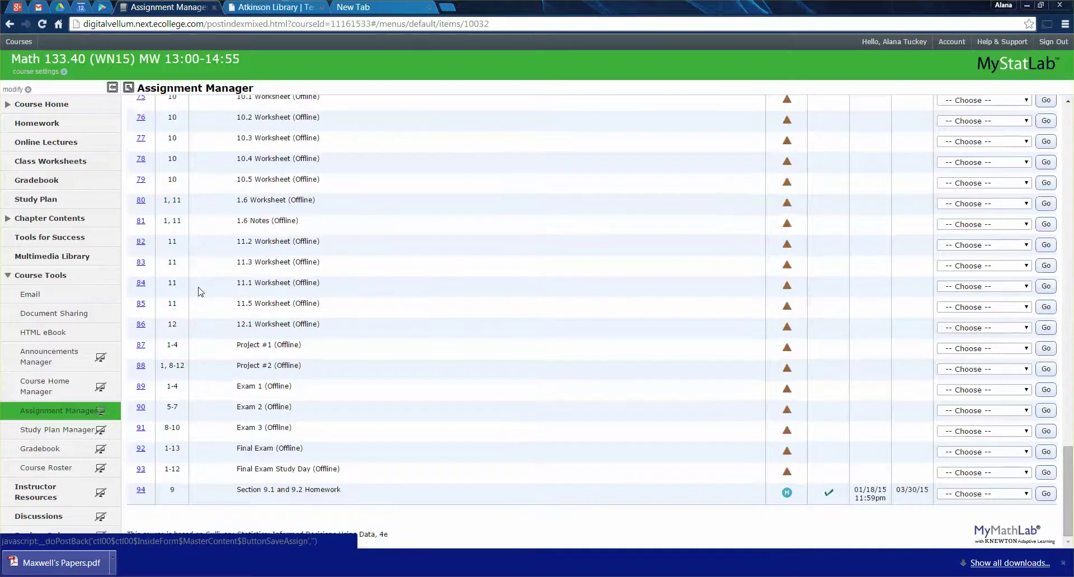
click(141, 490)
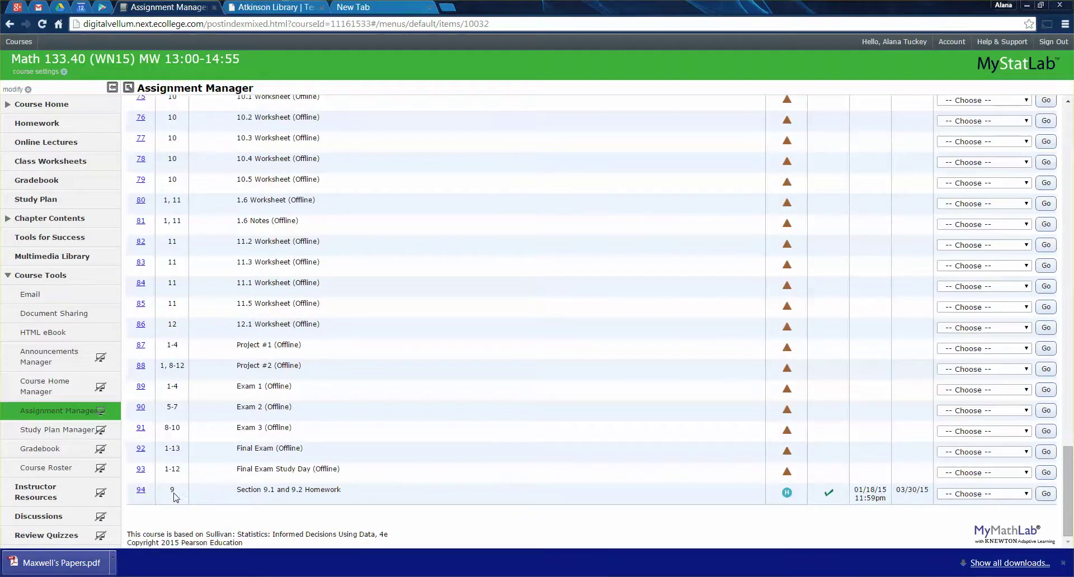
click(151, 491)
drag(150, 457, 156, 387)
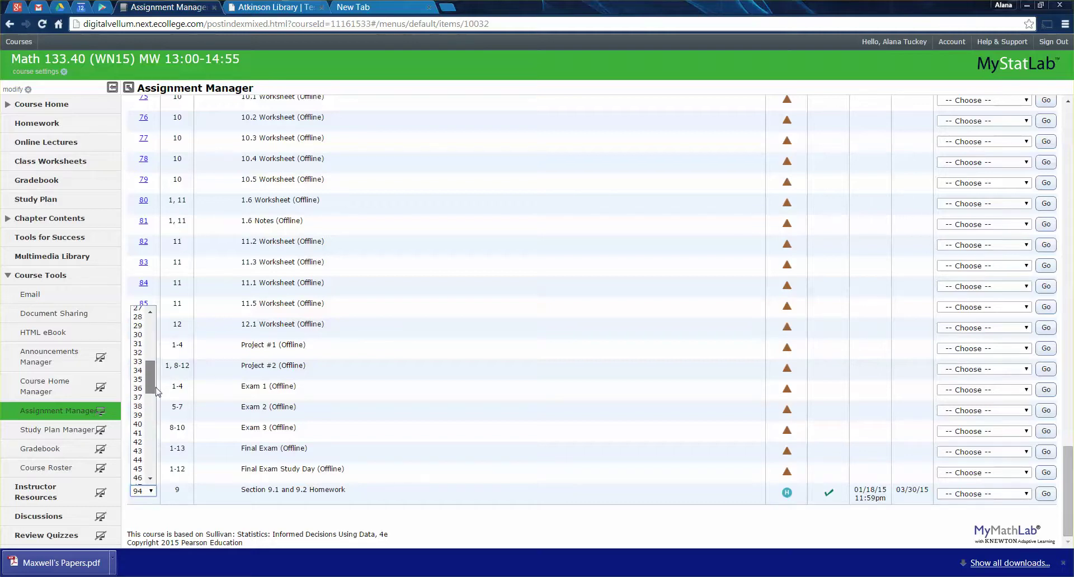
click(143, 348)
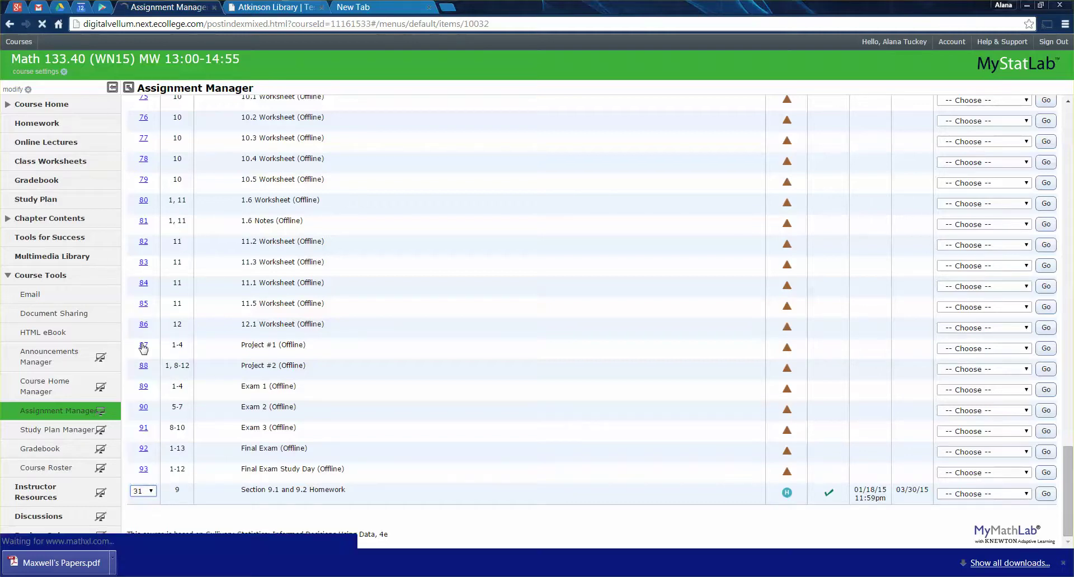
Review the position of the Section 9.1 and 9.2 Homework among the chapter 9 assignments.
scroll(328, 359, down, 9)
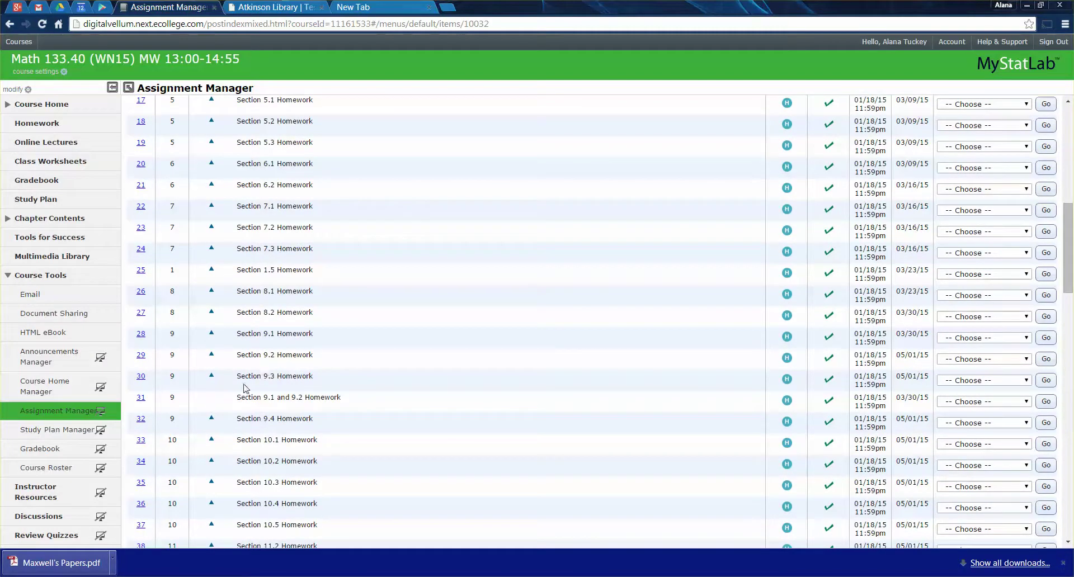
drag(273, 351, 286, 378)
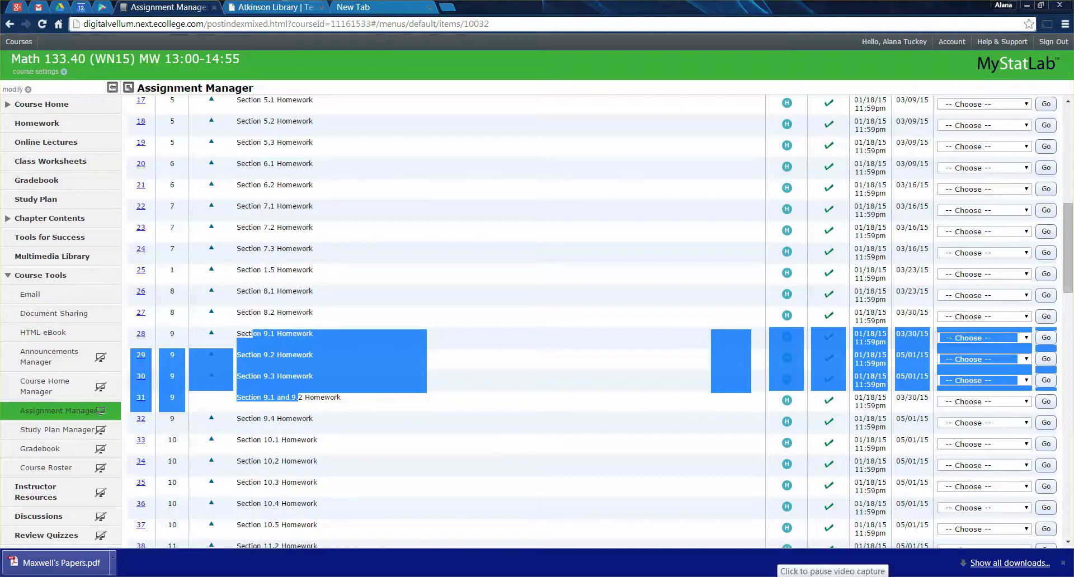
click(671, 486)
click(995, 423)
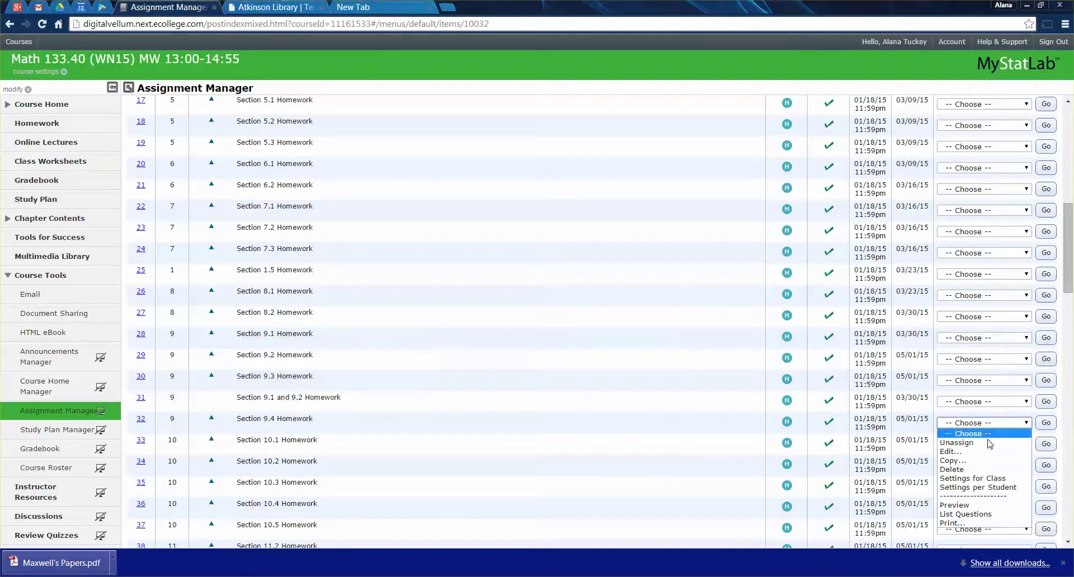
click(987, 451)
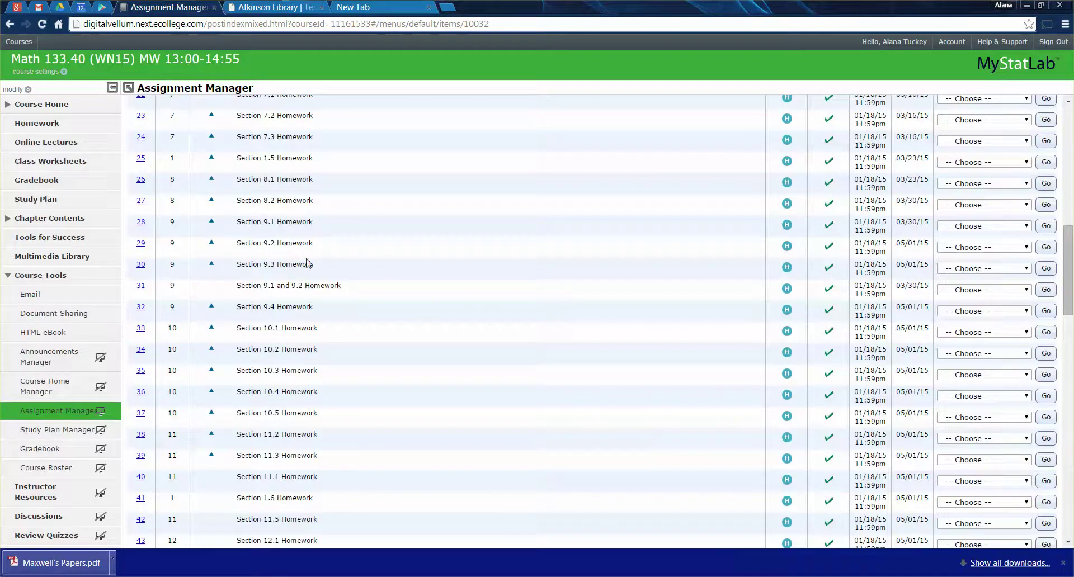
scroll(308, 264, up, 1)
drag(322, 391, 231, 299)
click(231, 302)
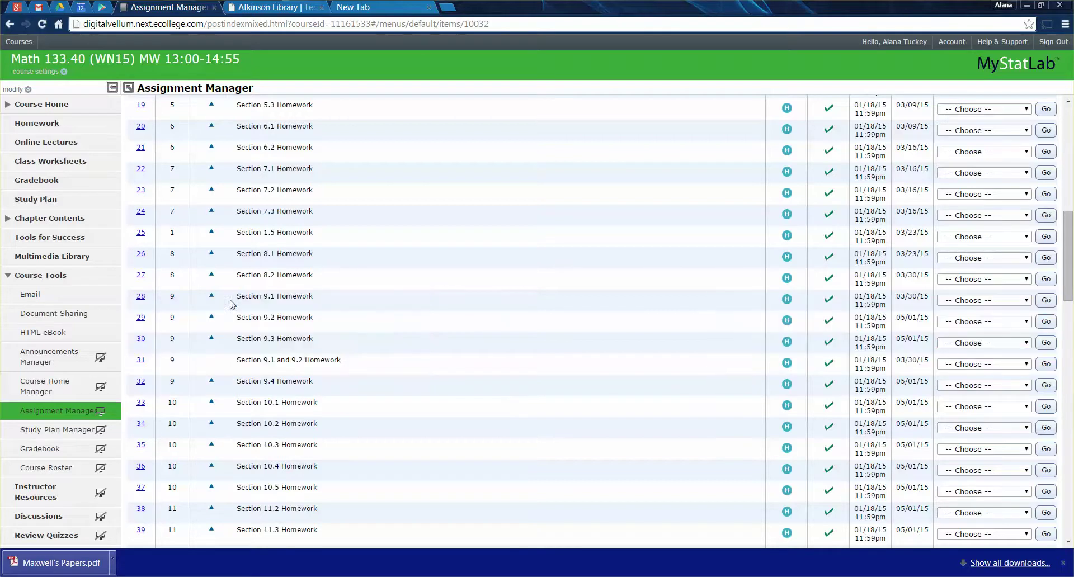